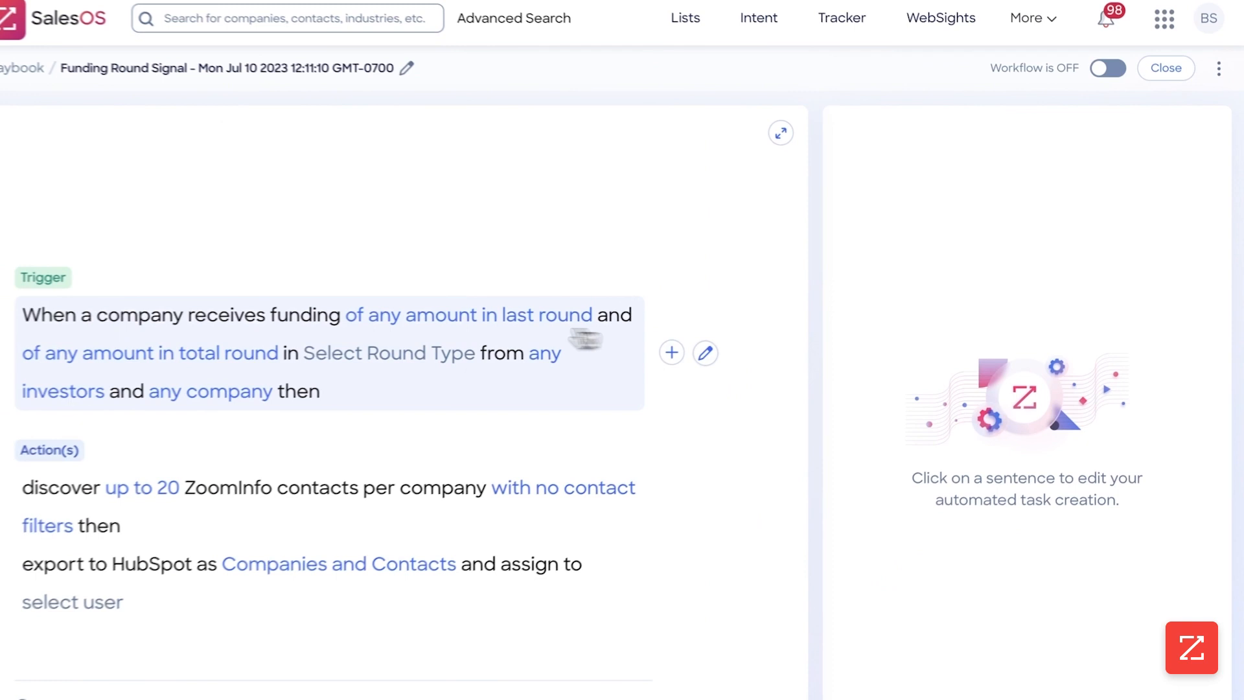
# Step: Open the trigger's funding settings and set the last round range from 500,000 to 1,000,000
pyautogui.click(485, 324)
pyautogui.click(897, 341)
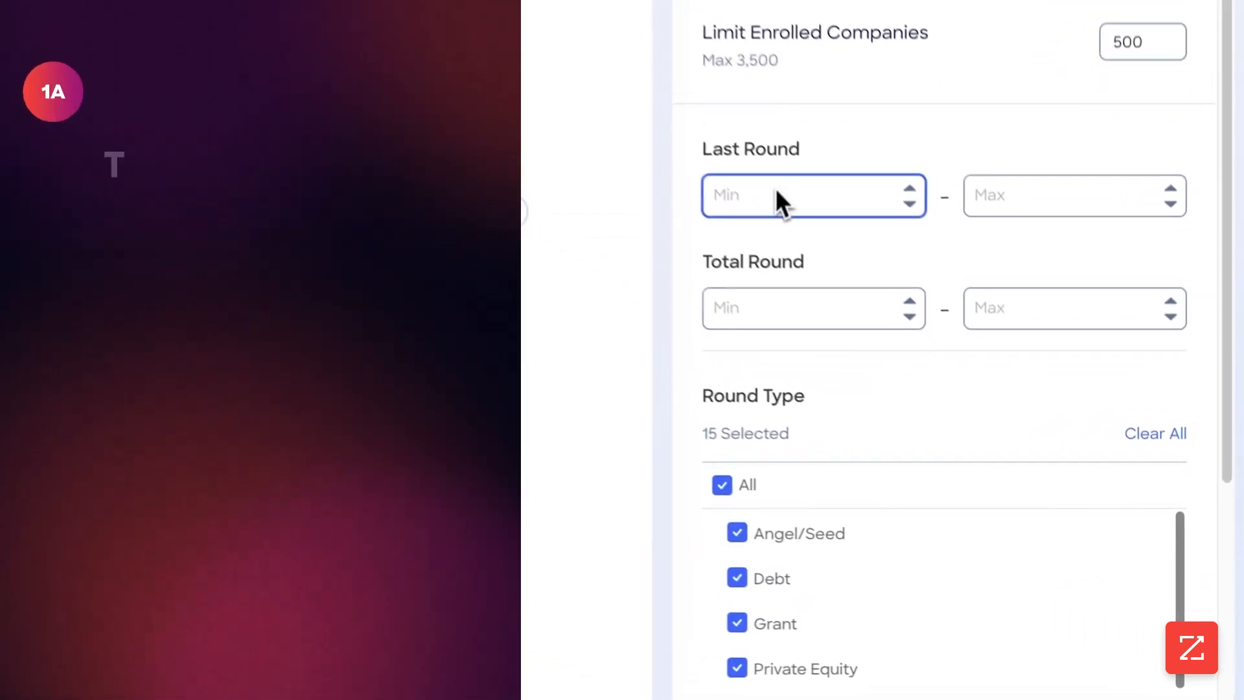
pyautogui.write('5000000')
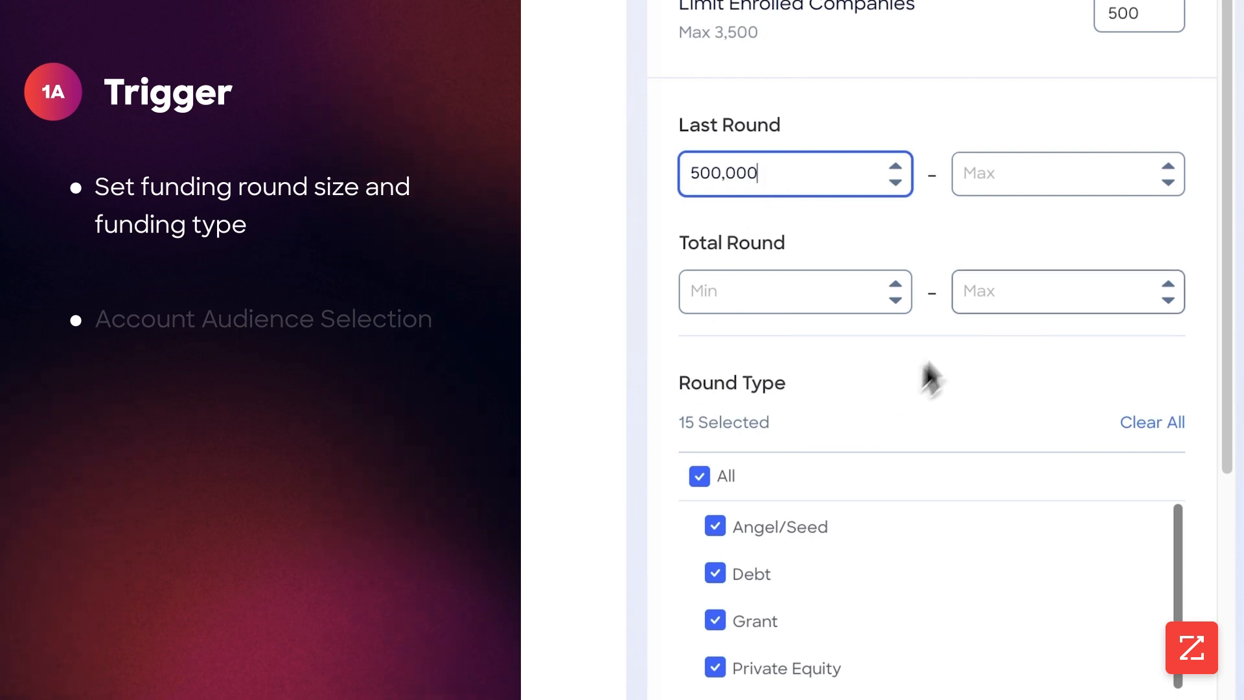
pyautogui.click(1031, 188)
pyautogui.write('1,000,000')
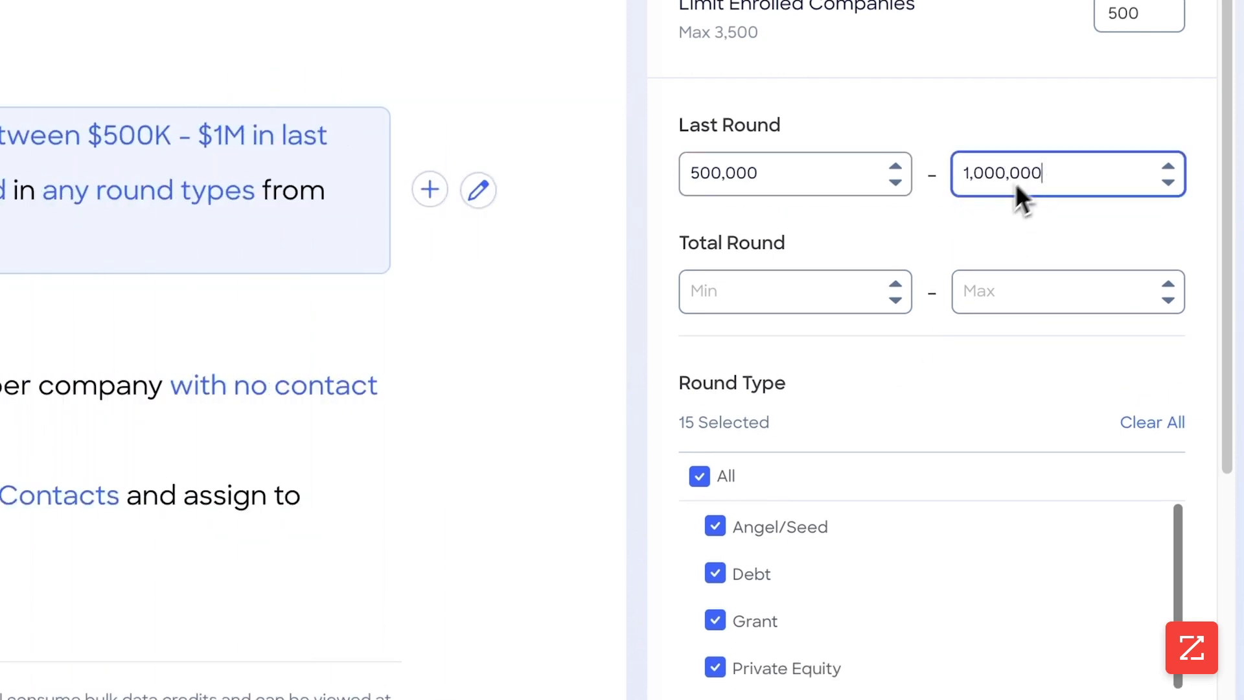
# Step: Set the total round range from 1,000,000 to 5,000,000
pyautogui.click(785, 286)
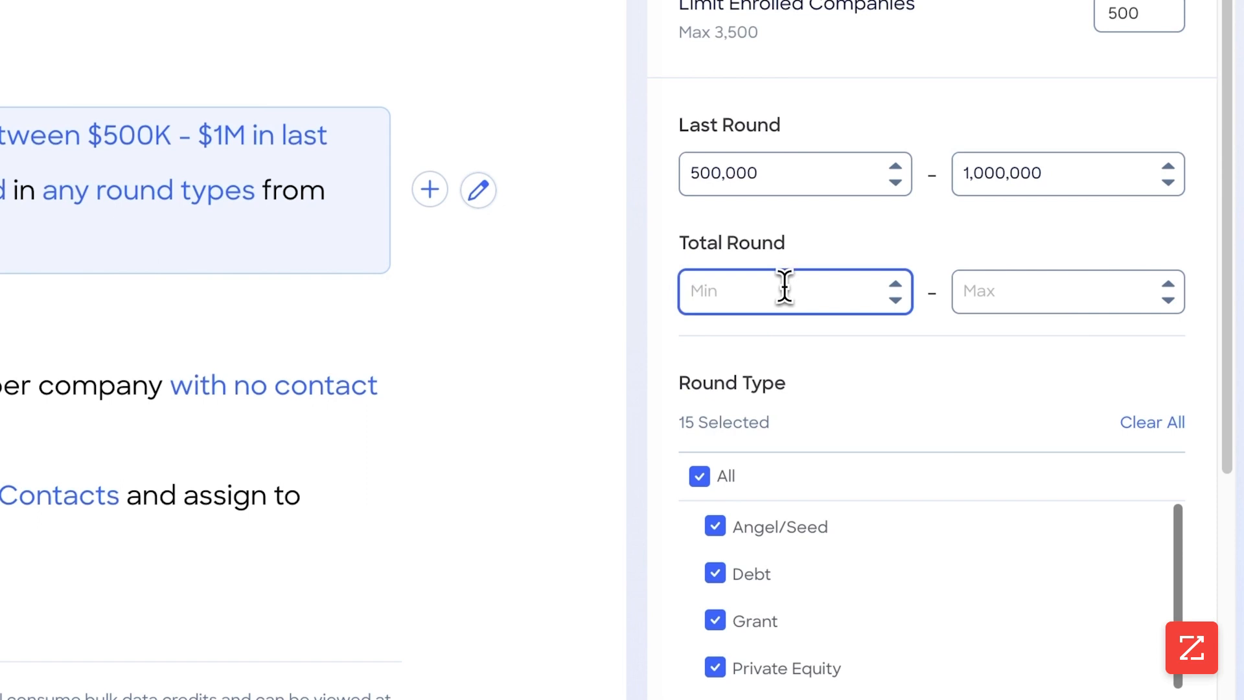
pyautogui.write('1000000')
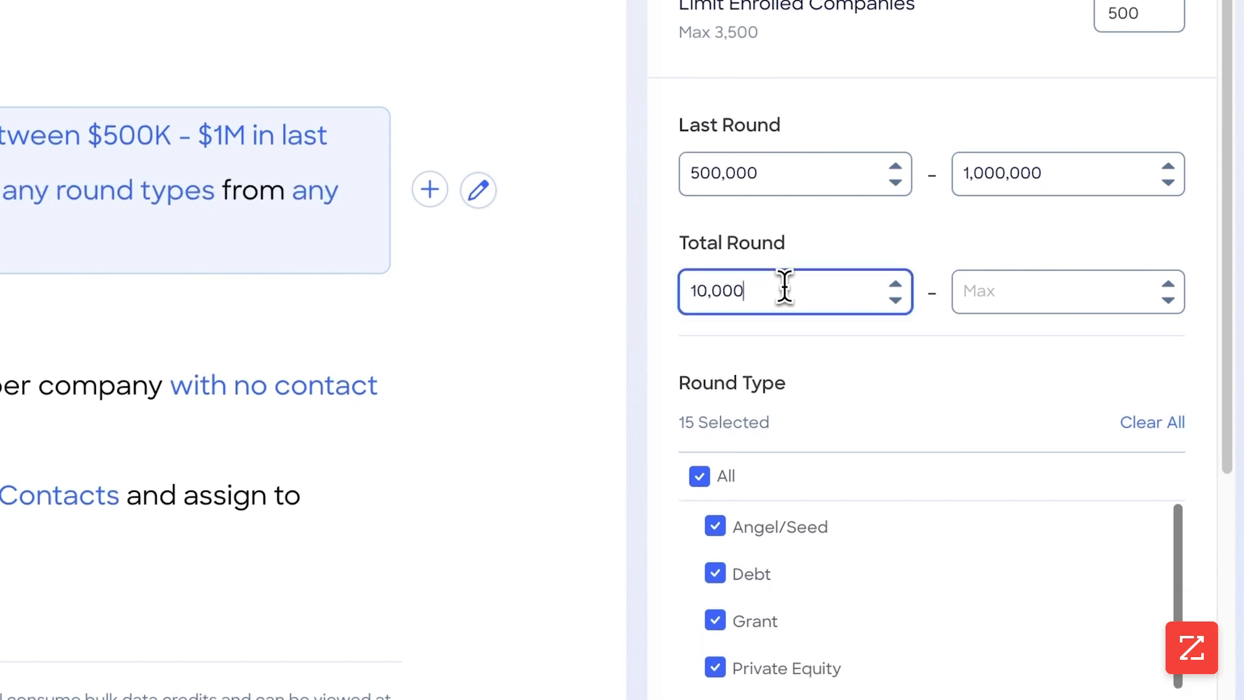
pyautogui.click(1027, 290)
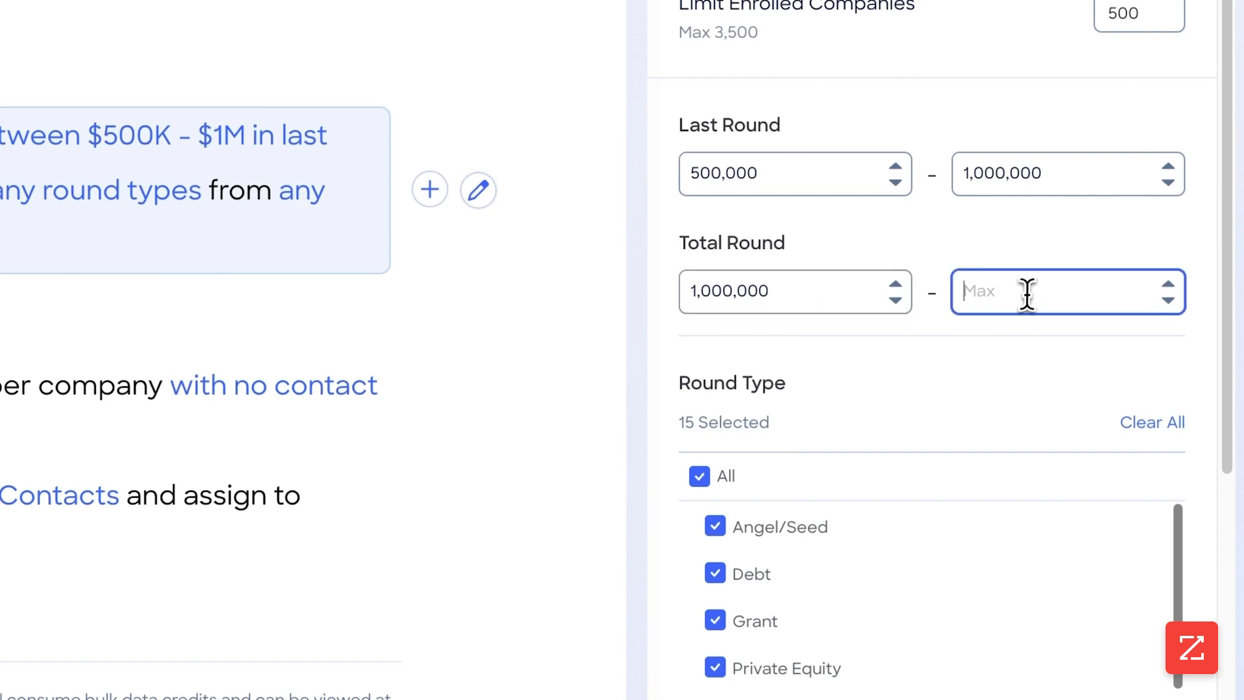
pyautogui.write('5,000,000')
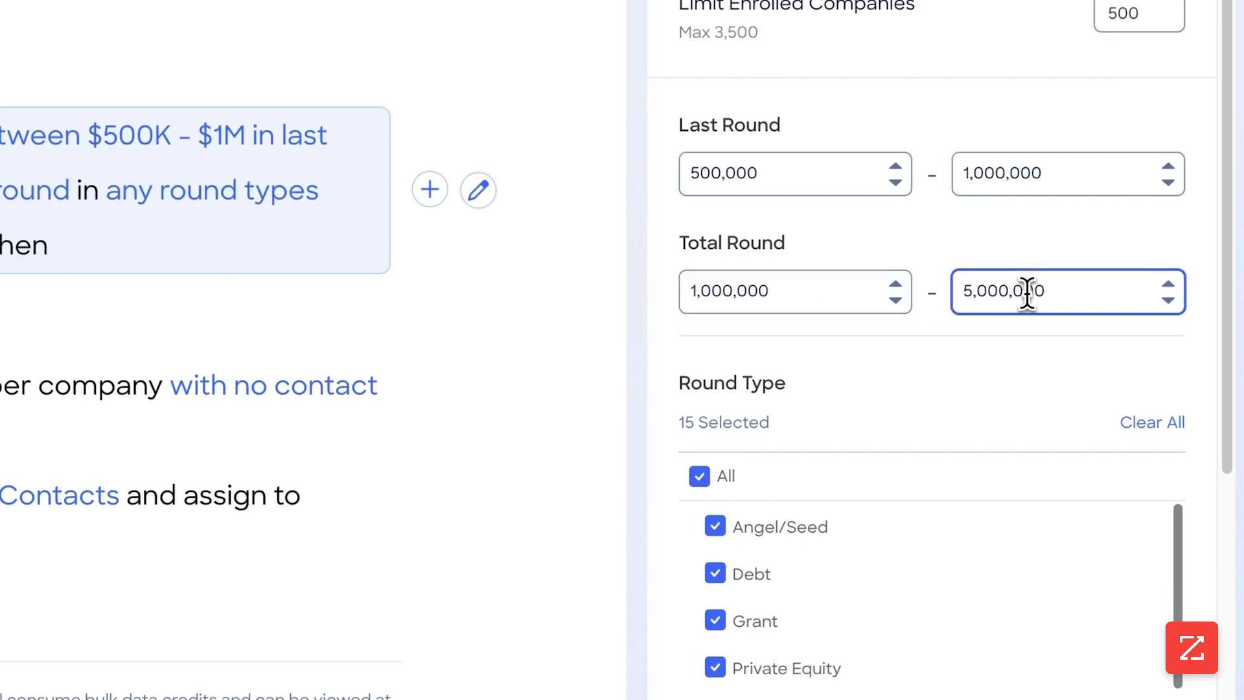
# Step: Deselect the Debt, Grant, Private Equity, Share Placement, Stock Issuance/Offering and Unspecified round types
pyautogui.scroll(-4, 1011, 317)
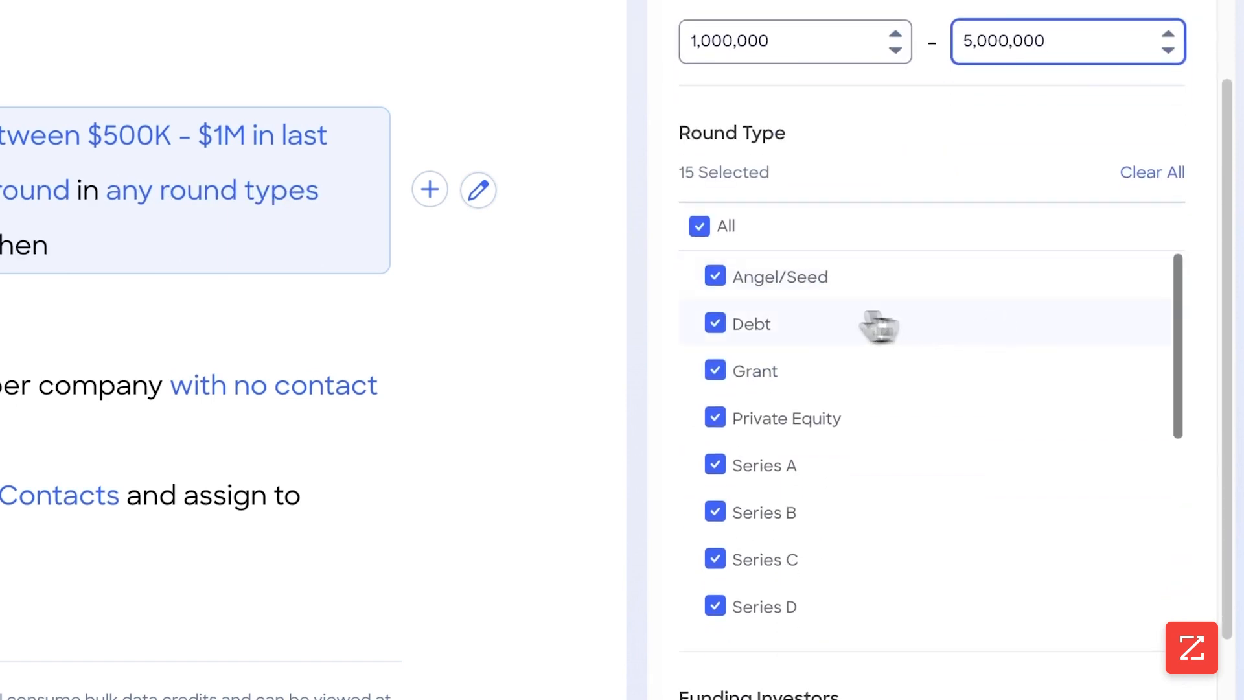
pyautogui.click(715, 325)
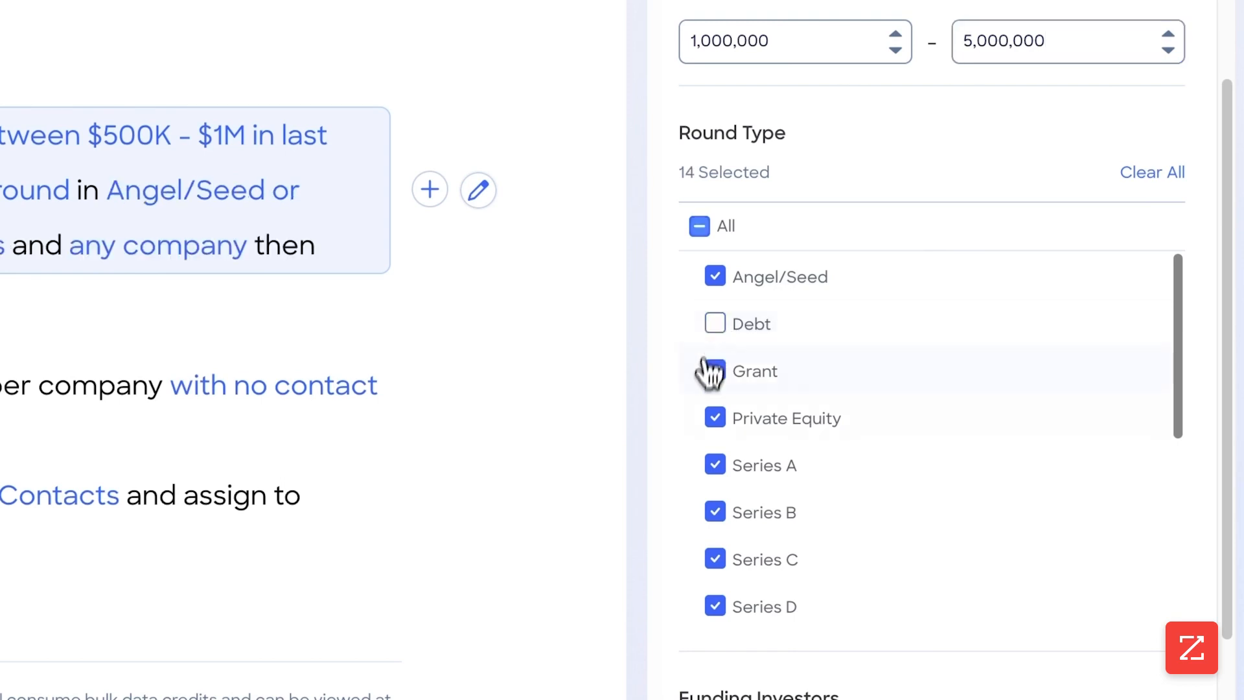
pyautogui.click(715, 373)
pyautogui.click(715, 418)
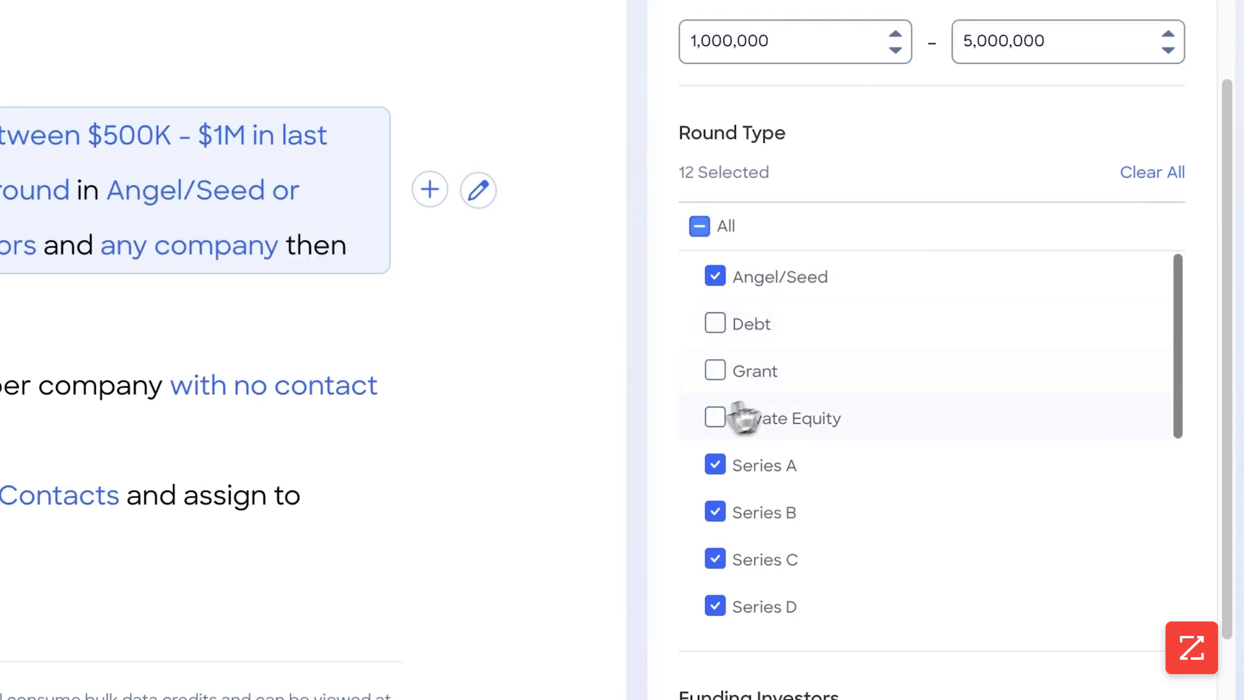
pyautogui.scroll(-3, 797, 463)
pyautogui.scroll(-3, 797, 389)
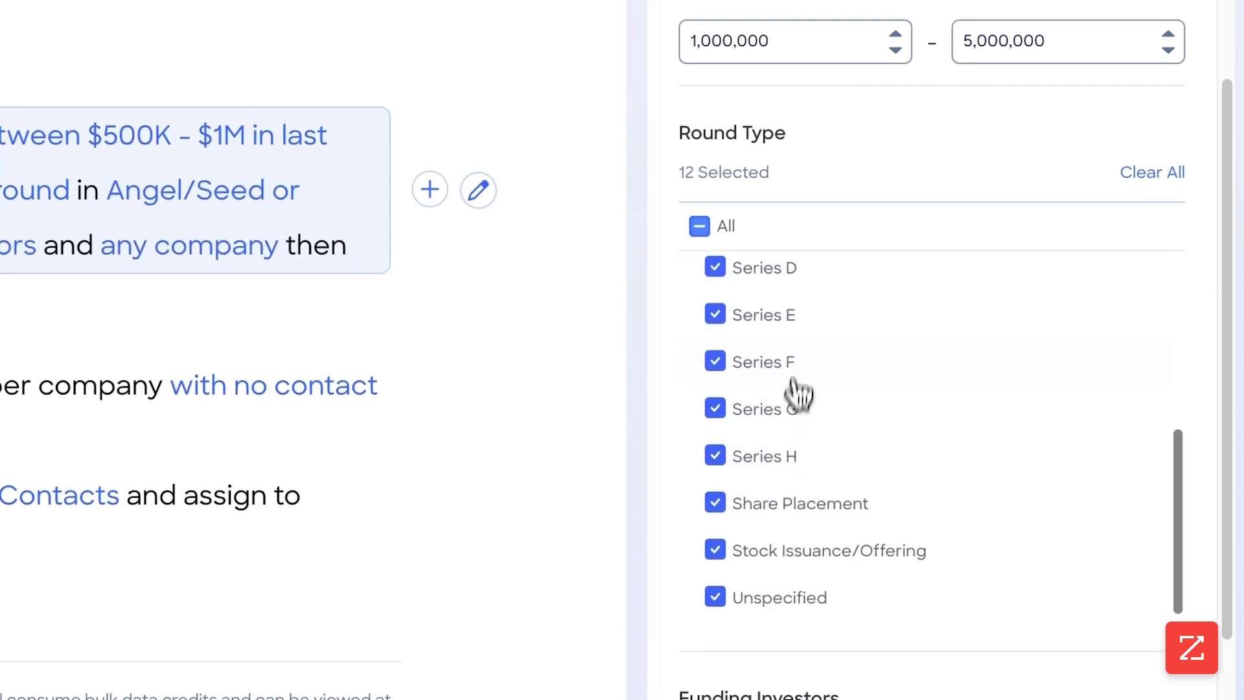
pyautogui.click(716, 501)
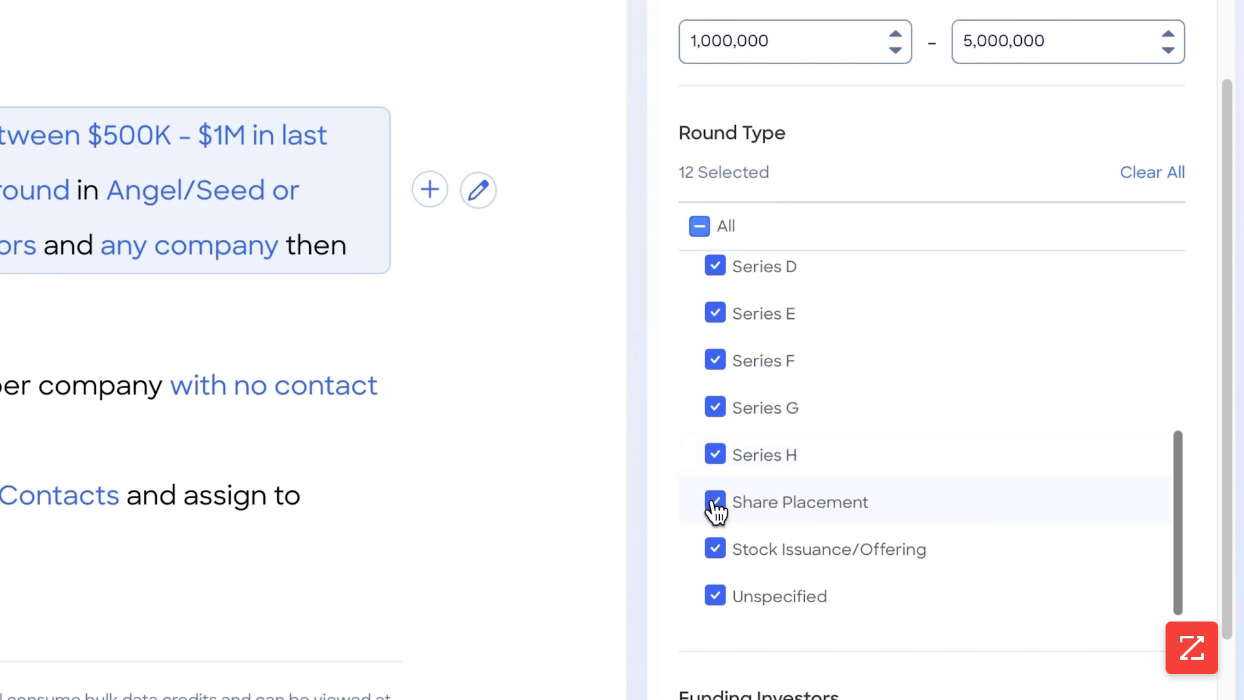
pyautogui.click(715, 548)
pyautogui.click(716, 595)
# Step: Set the limit of enrolled companies to 25
pyautogui.scroll(8, 760, 518)
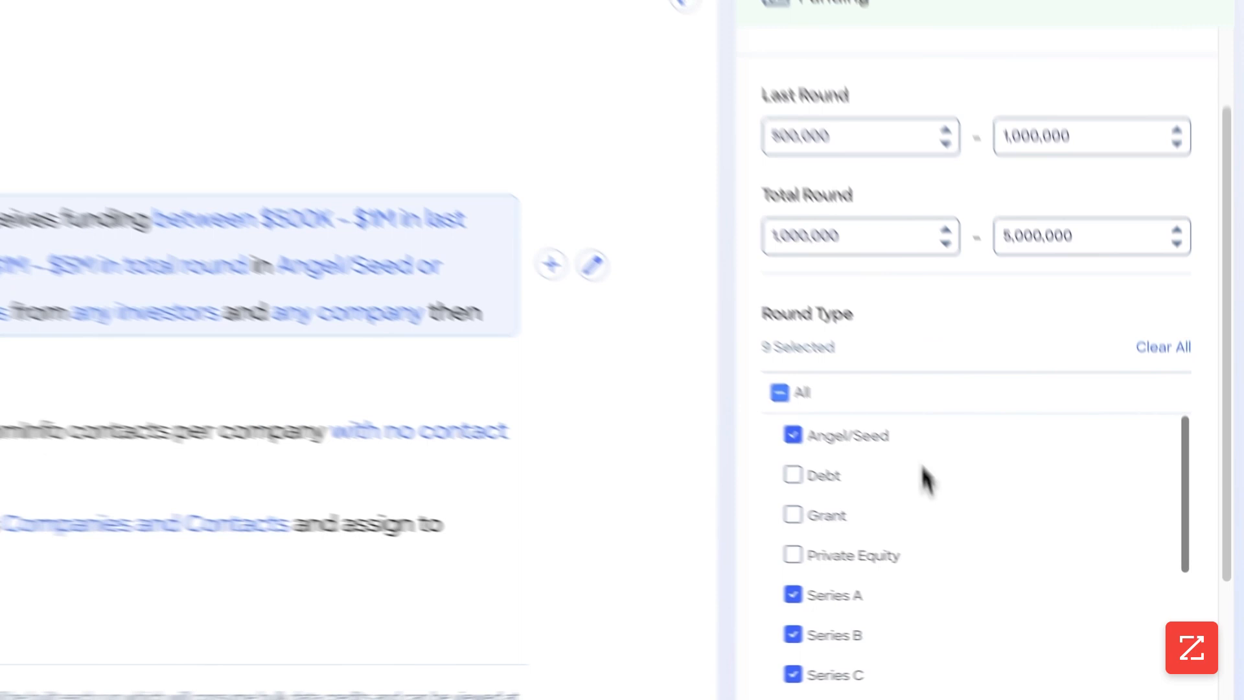
pyautogui.scroll(-1, 992, 424)
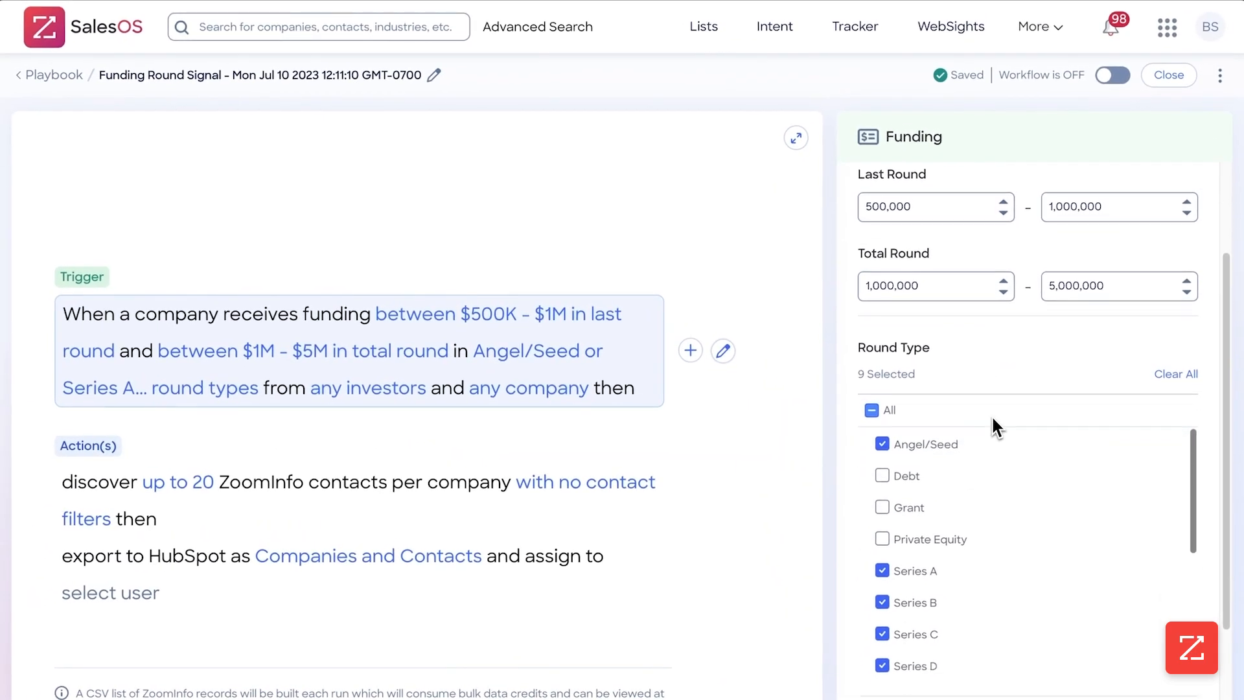
pyautogui.scroll(3, 991, 414)
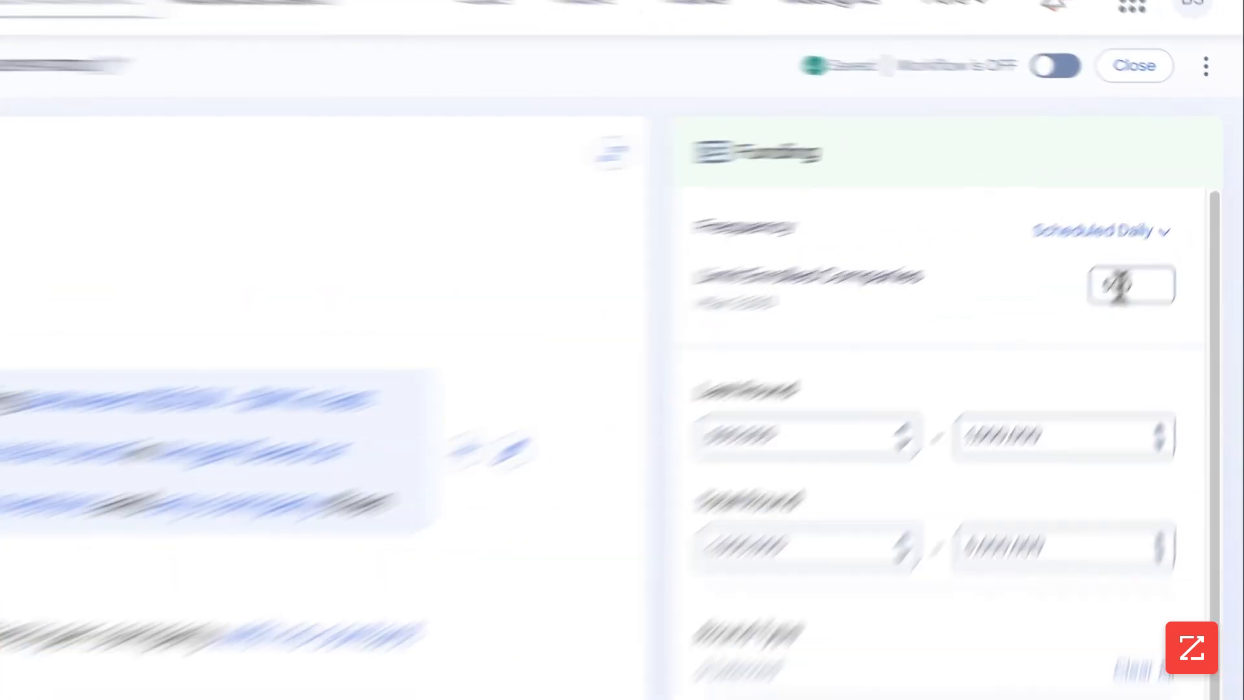
pyautogui.moveTo(1134, 286); pyautogui.dragTo(1090, 285)
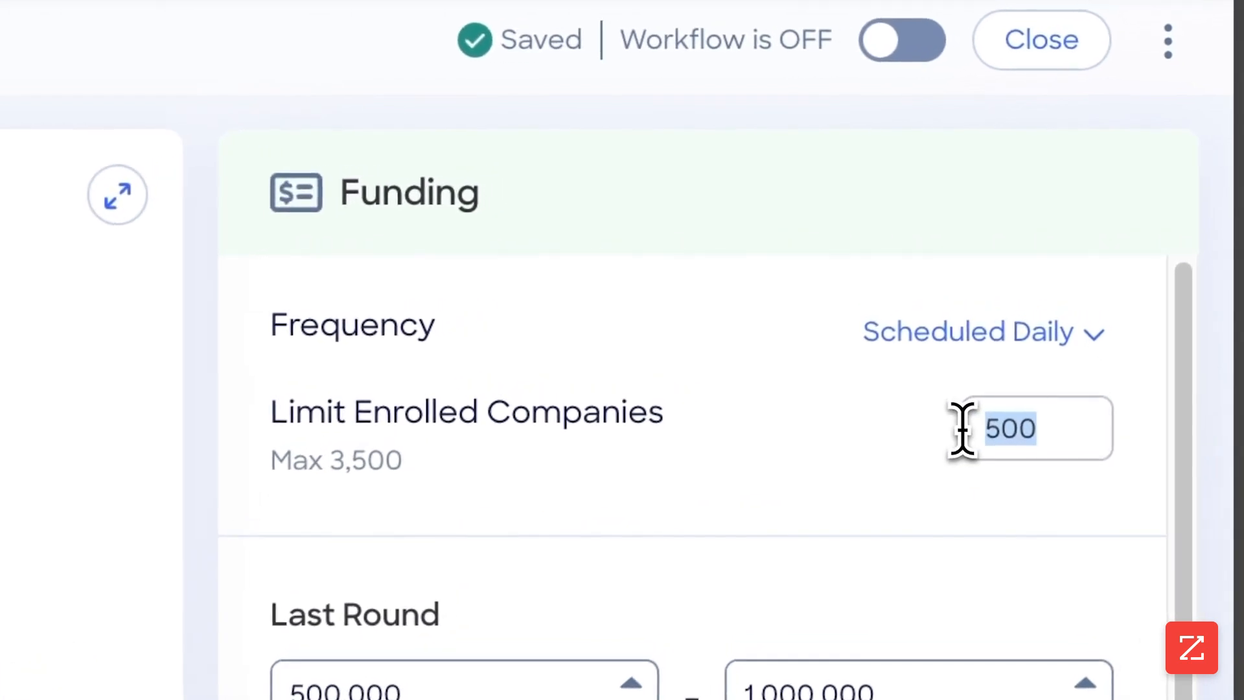
pyautogui.write('25')
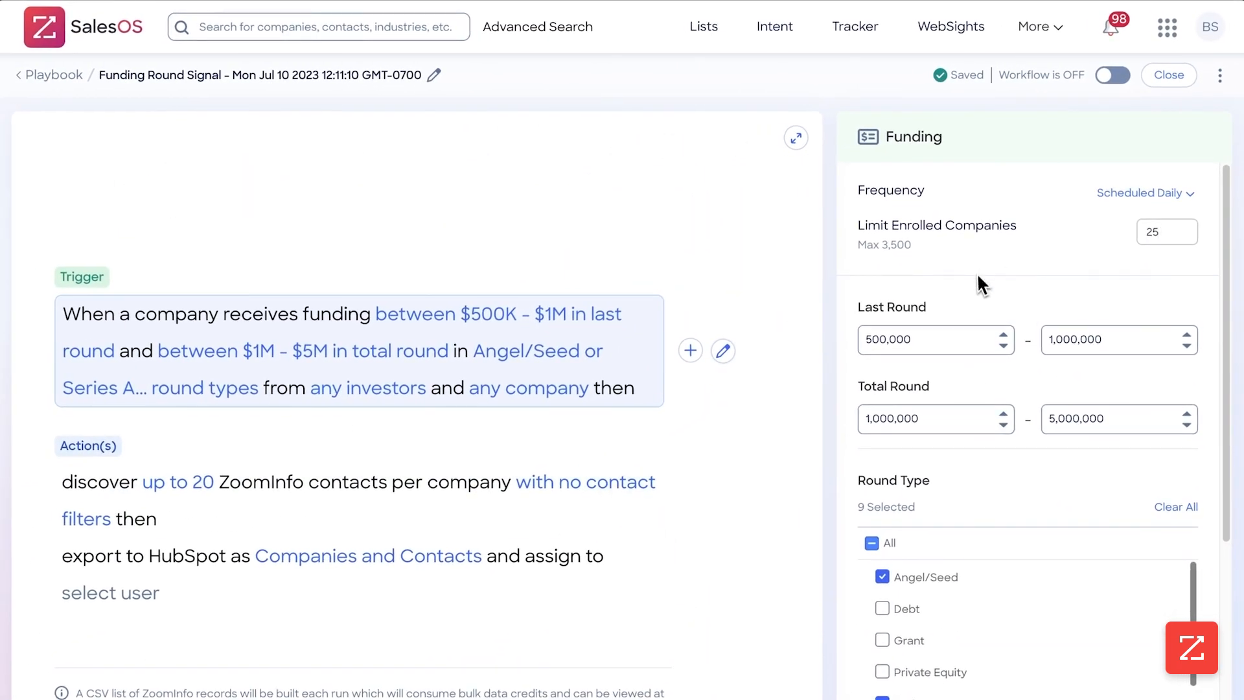
# Step: Open the ZoomInfo company filters and select Software as the industry
pyautogui.scroll(-5, 1021, 351)
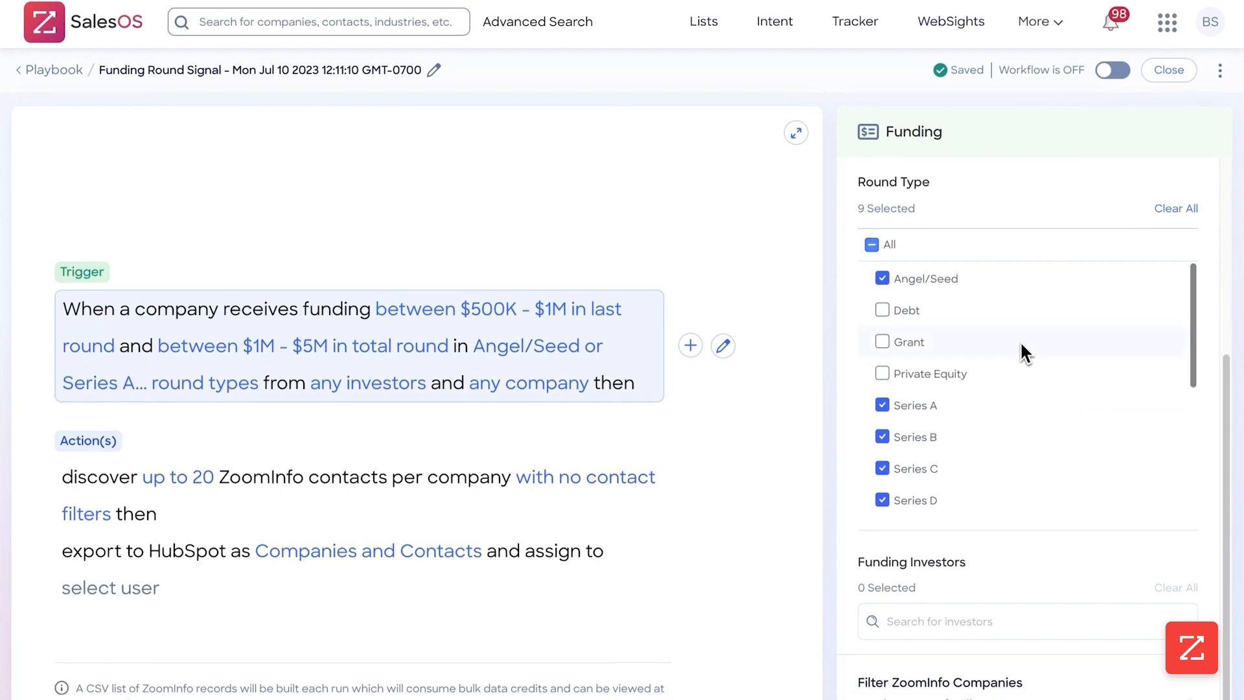
pyautogui.click(961, 661)
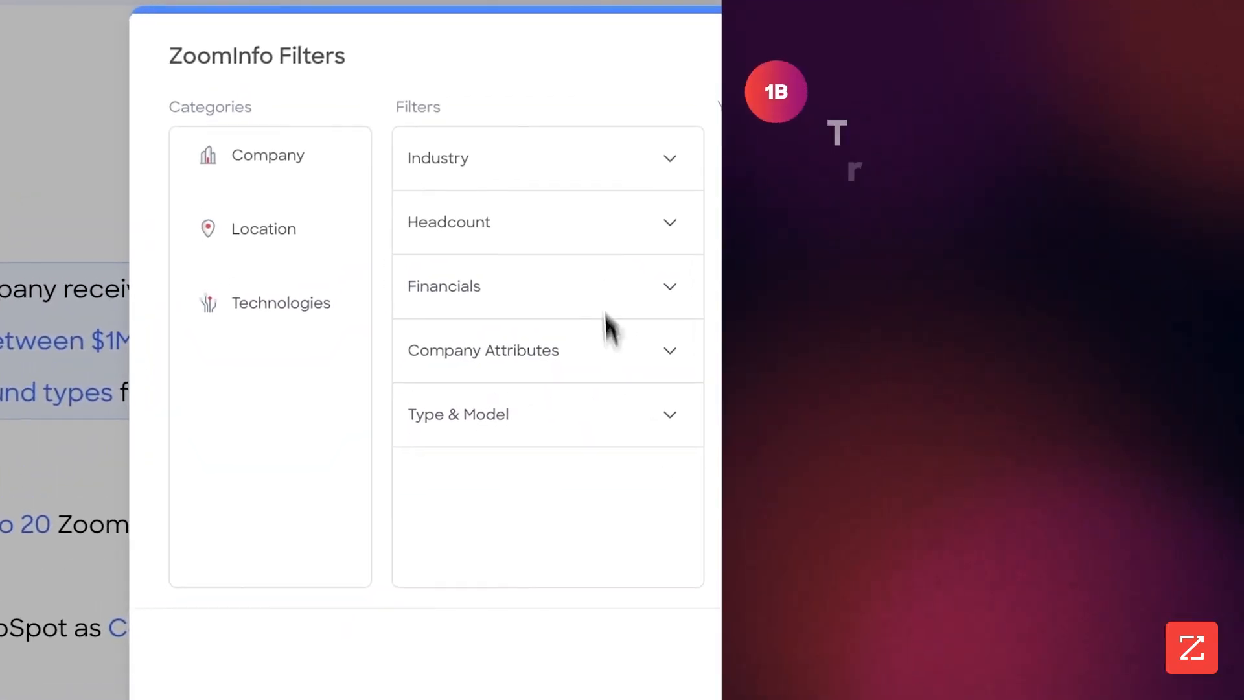
pyautogui.click(597, 170)
pyautogui.scroll(-5, 567, 327)
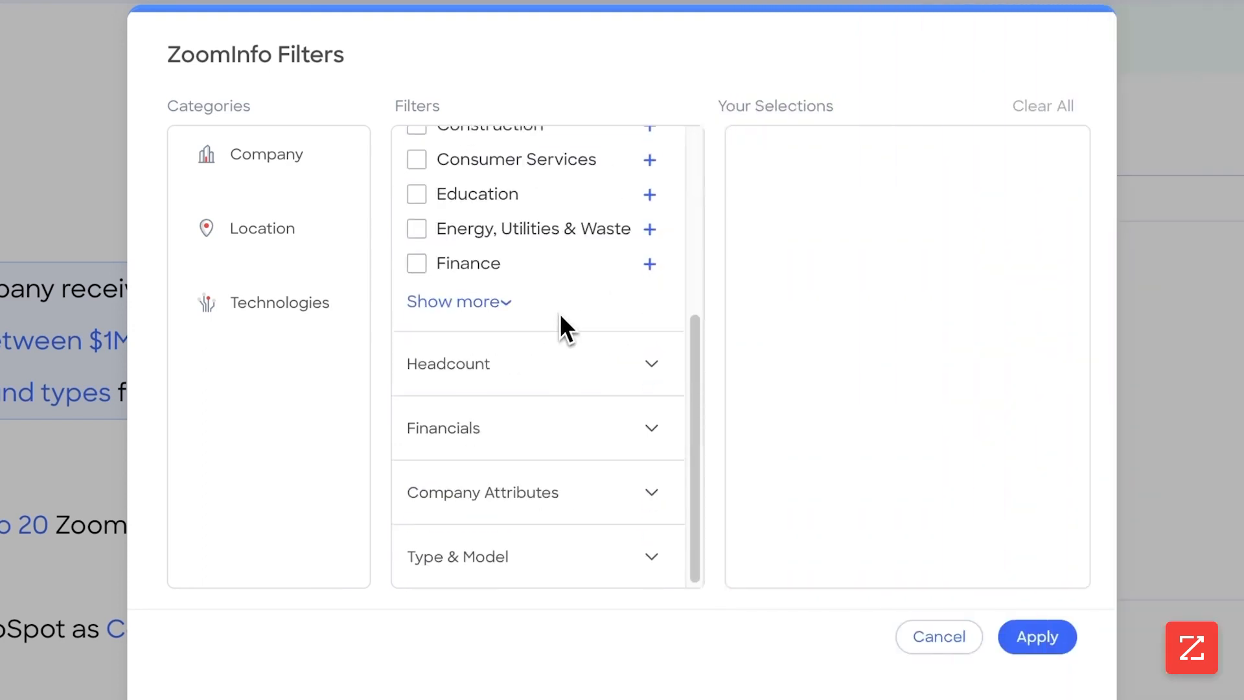
pyautogui.click(477, 306)
pyautogui.scroll(-5, 470, 344)
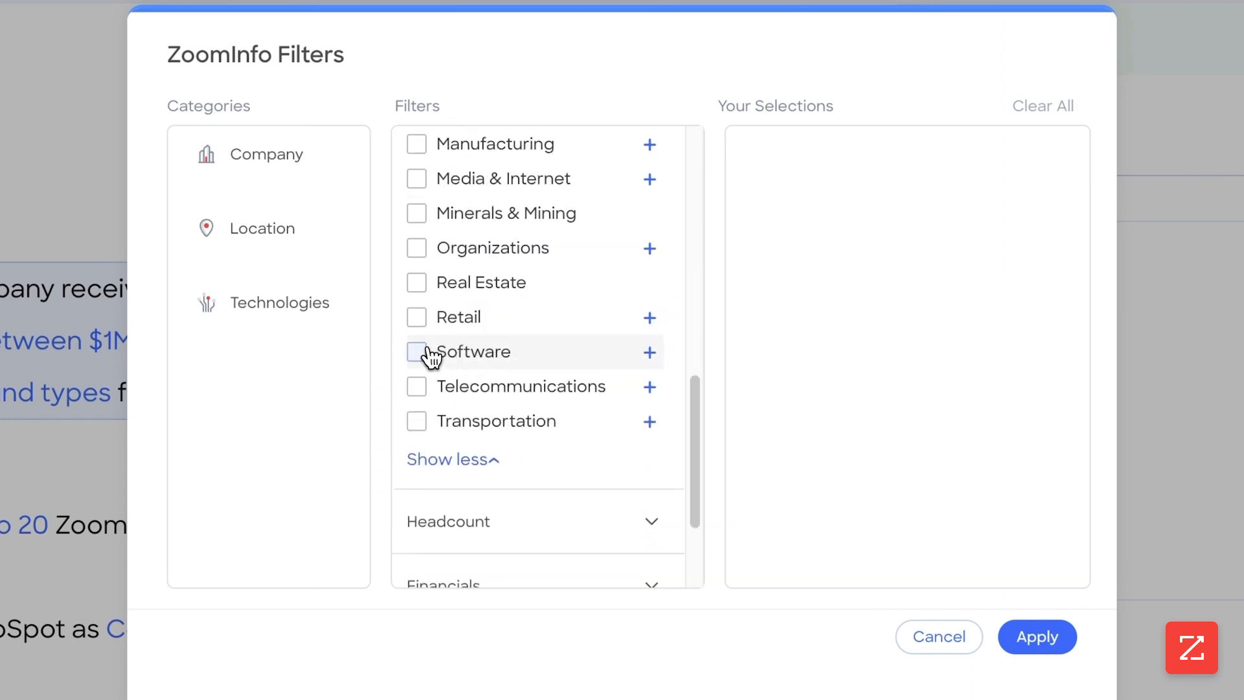
pyautogui.click(427, 353)
# Step: Set the company employee count range from 100 to 1K
pyautogui.scroll(-3, 515, 376)
pyautogui.click(516, 373)
pyautogui.scroll(-2, 509, 385)
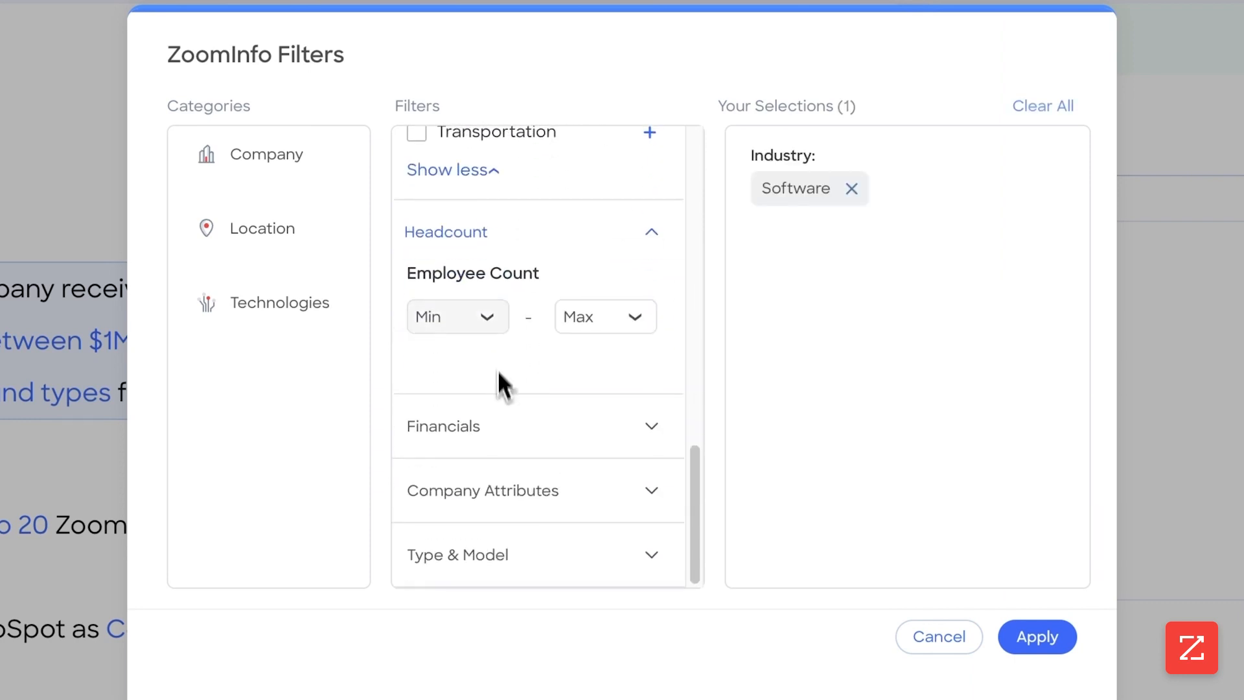
pyautogui.click(492, 327)
pyautogui.scroll(-3, 456, 409)
pyautogui.click(456, 397)
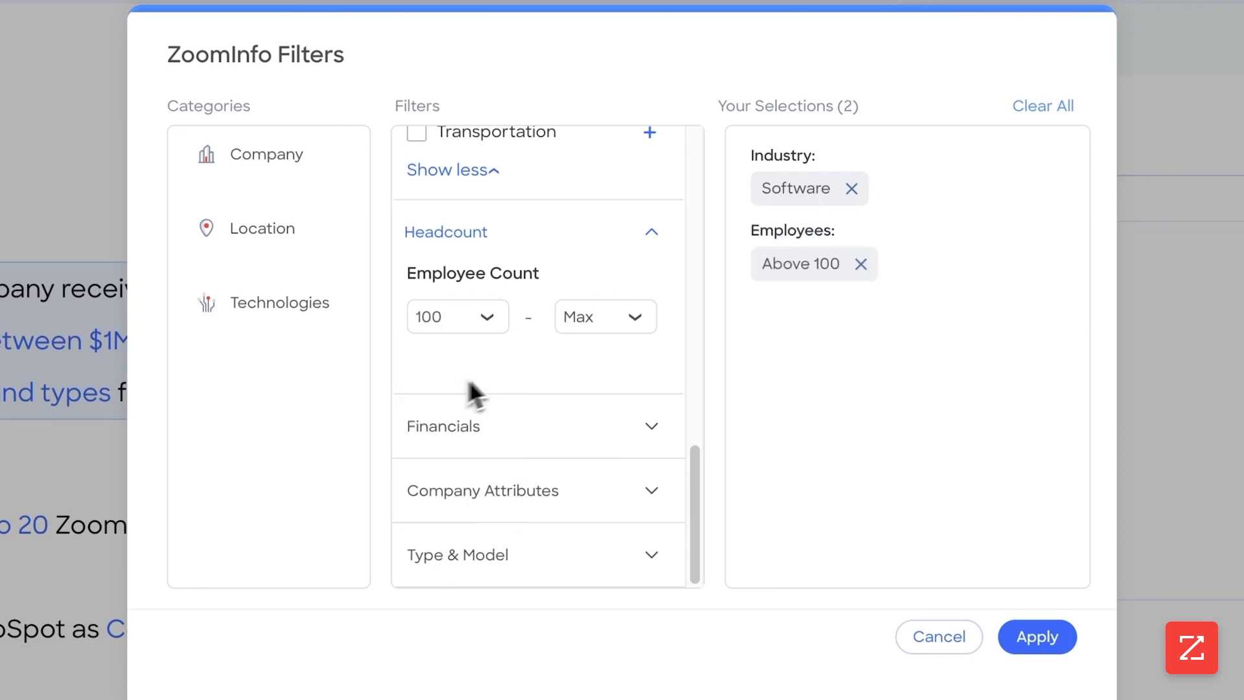
pyautogui.click(583, 321)
pyautogui.scroll(-3, 600, 429)
pyautogui.click(610, 388)
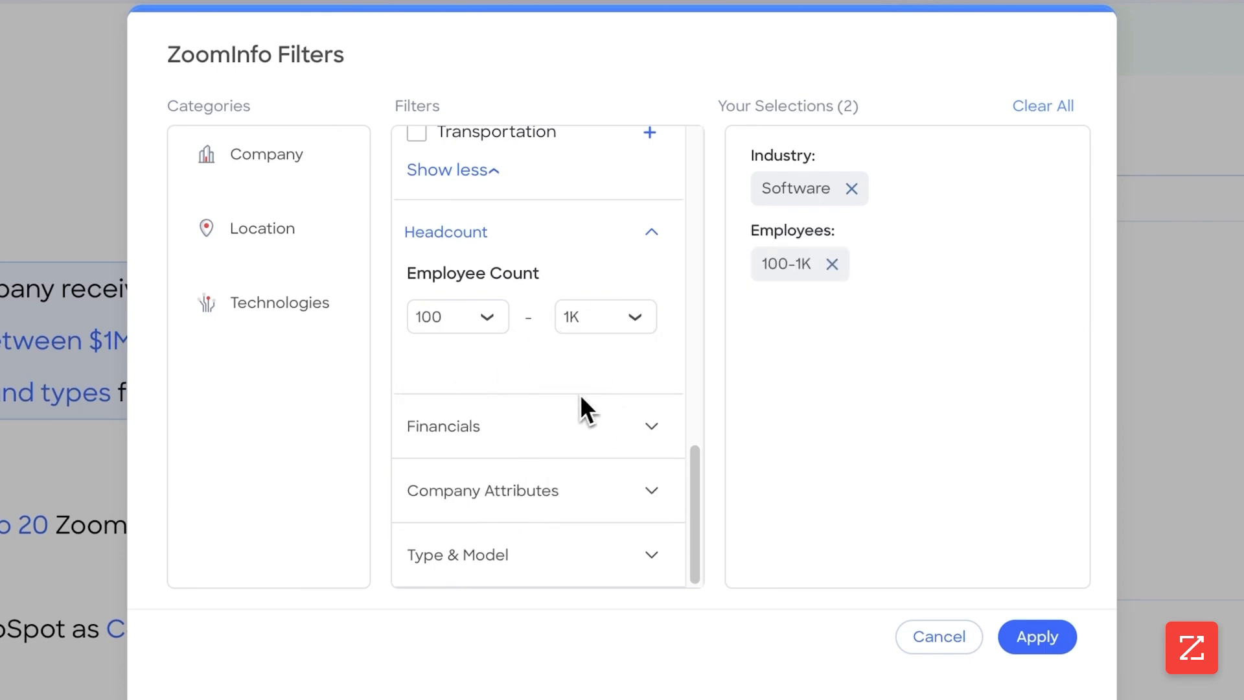
# Step: Expand the Financials, Company Attributes and Type & Model filter sections to review their options
pyautogui.click(577, 423)
pyautogui.scroll(-3, 530, 447)
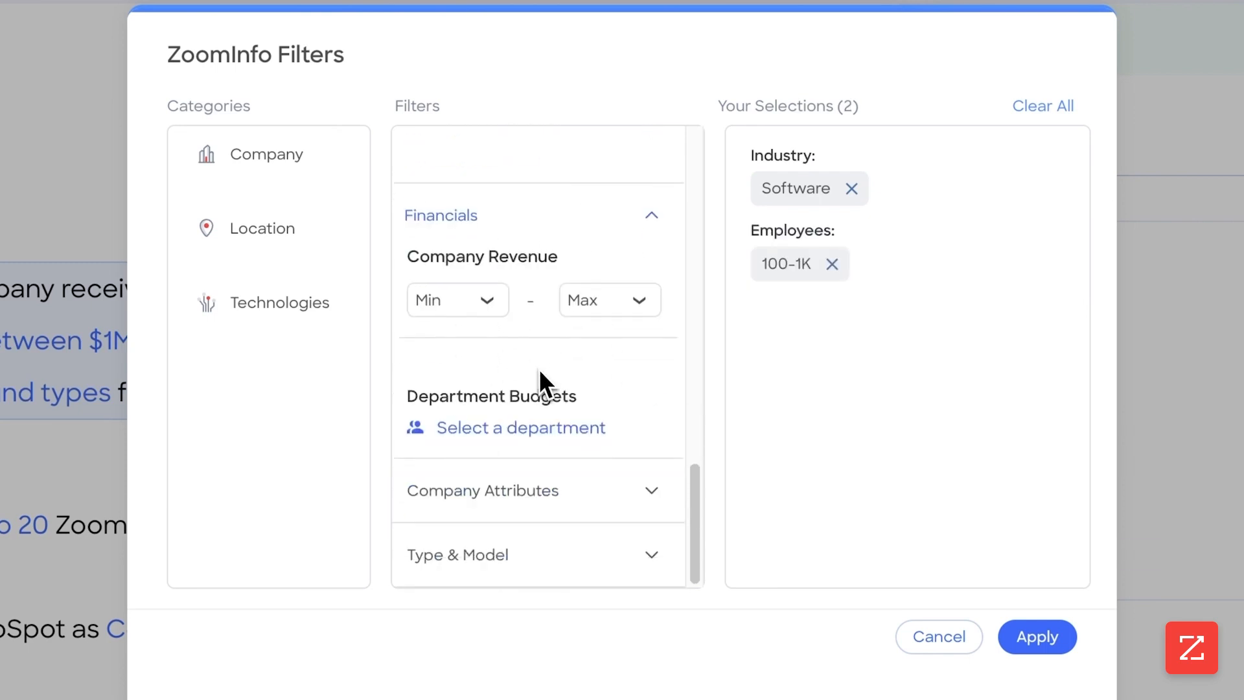
pyautogui.click(569, 501)
pyautogui.scroll(-3, 570, 479)
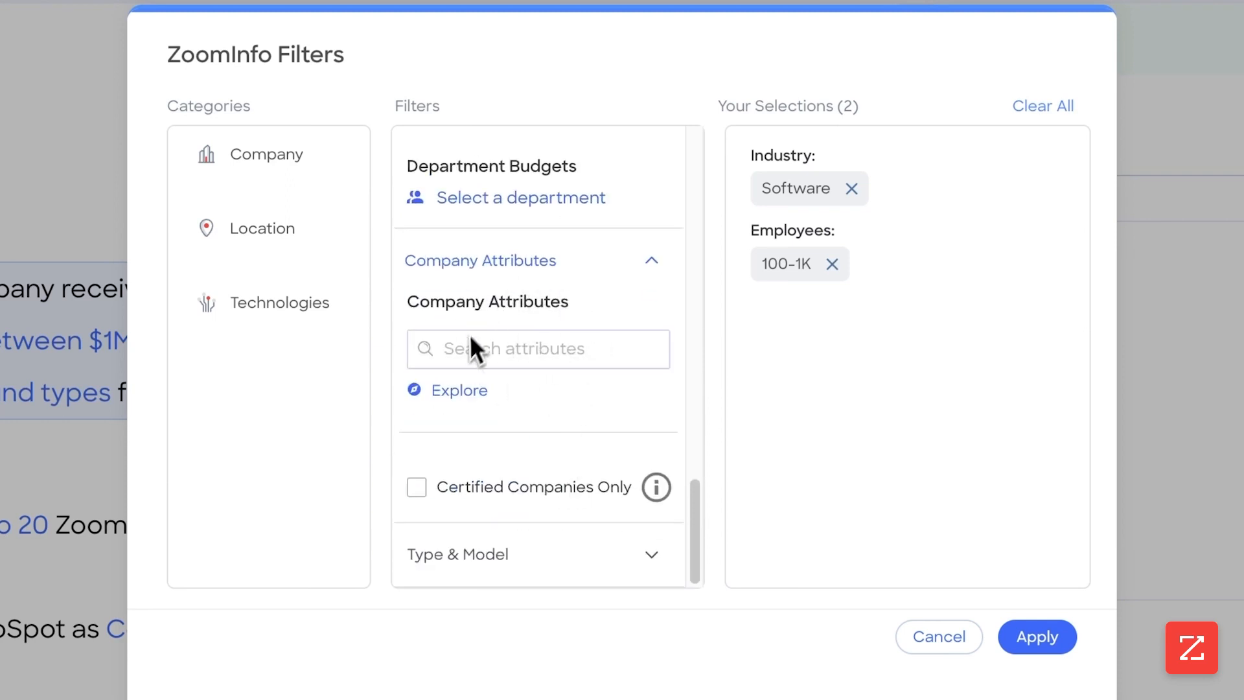
pyautogui.click(593, 545)
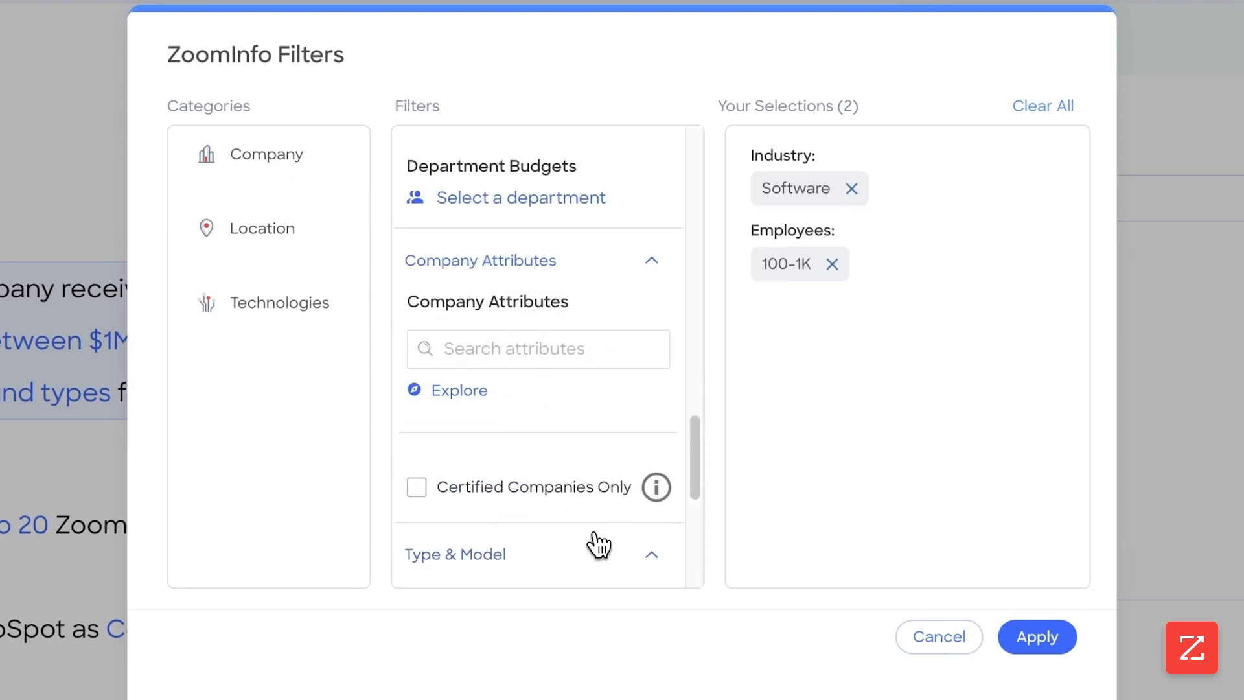
pyautogui.scroll(-5, 592, 493)
# Step: Add a US - States location filter and apply the company filters
pyautogui.click(270, 230)
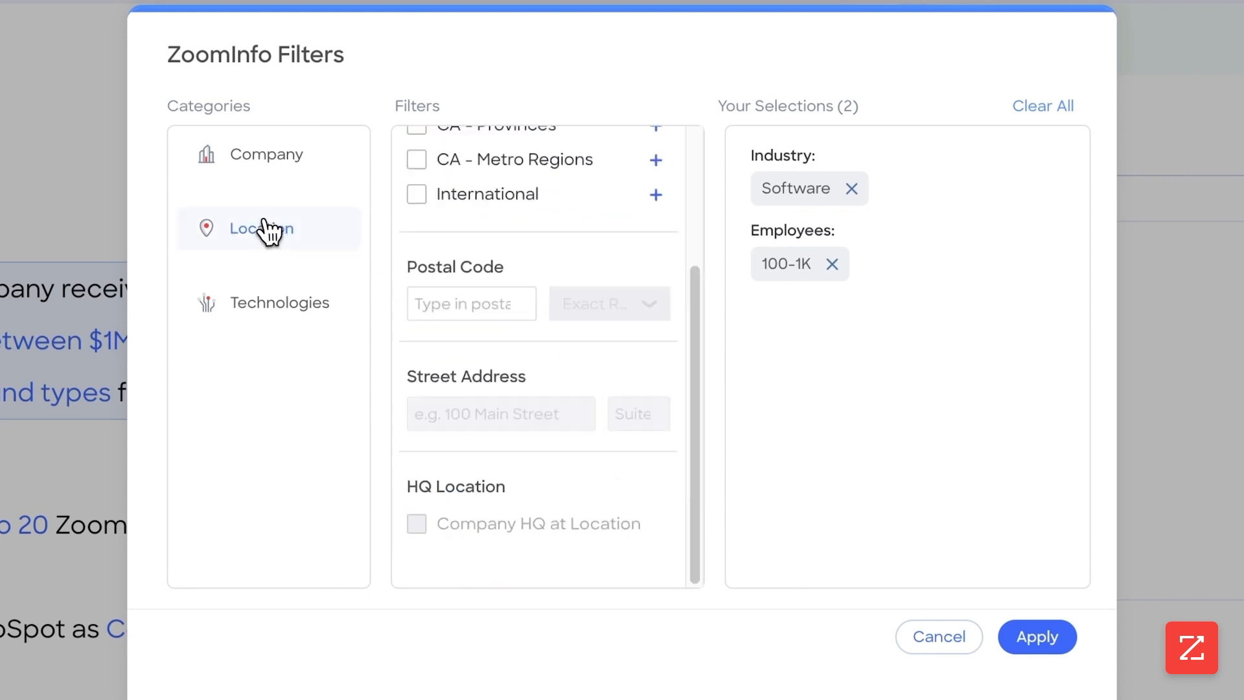
pyautogui.scroll(3, 502, 214)
pyautogui.click(434, 246)
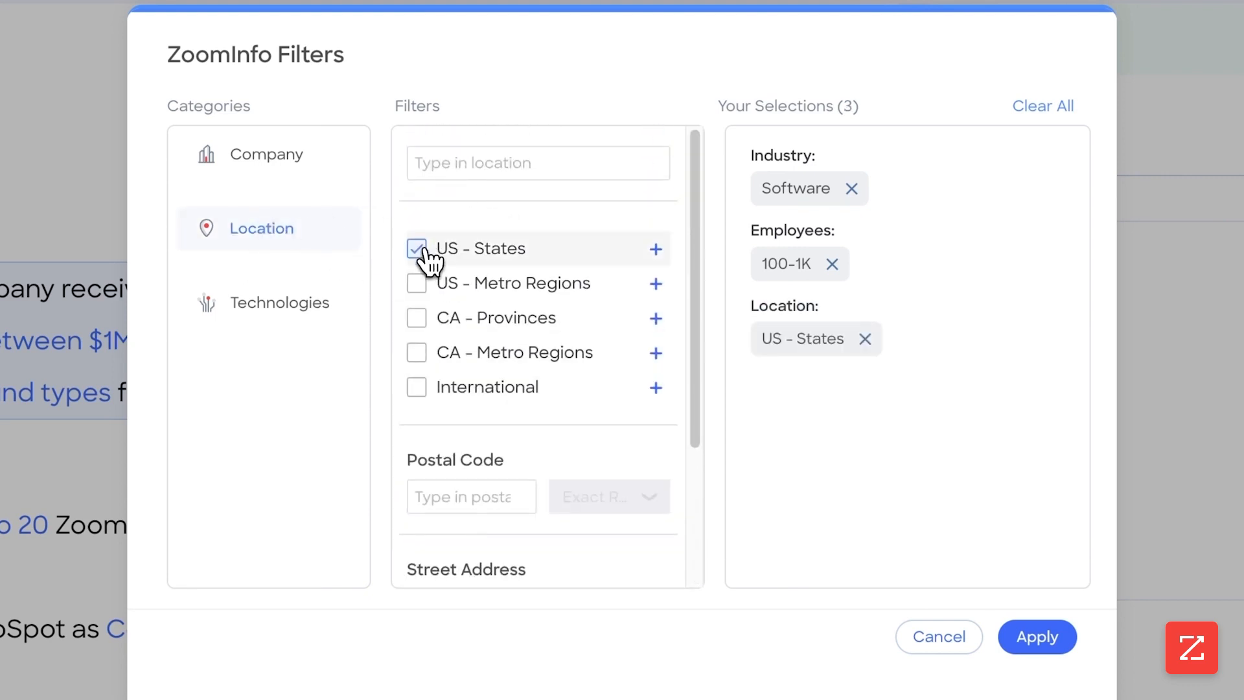
pyautogui.click(353, 305)
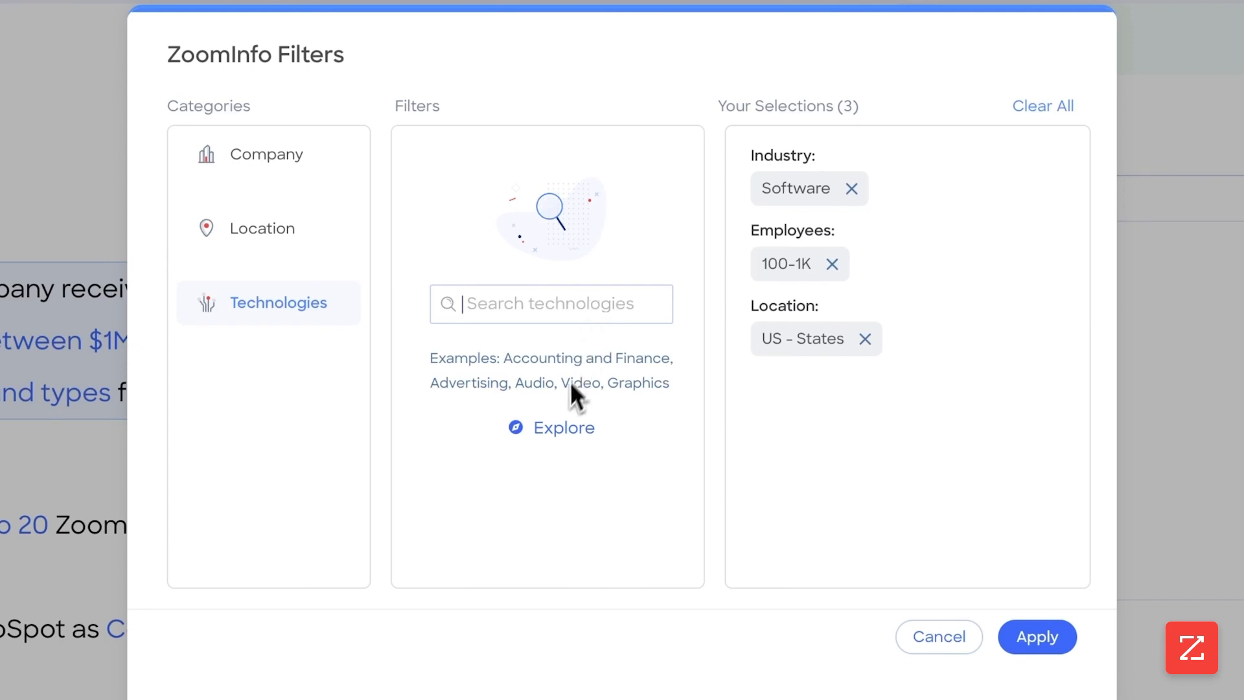
pyautogui.click(1032, 638)
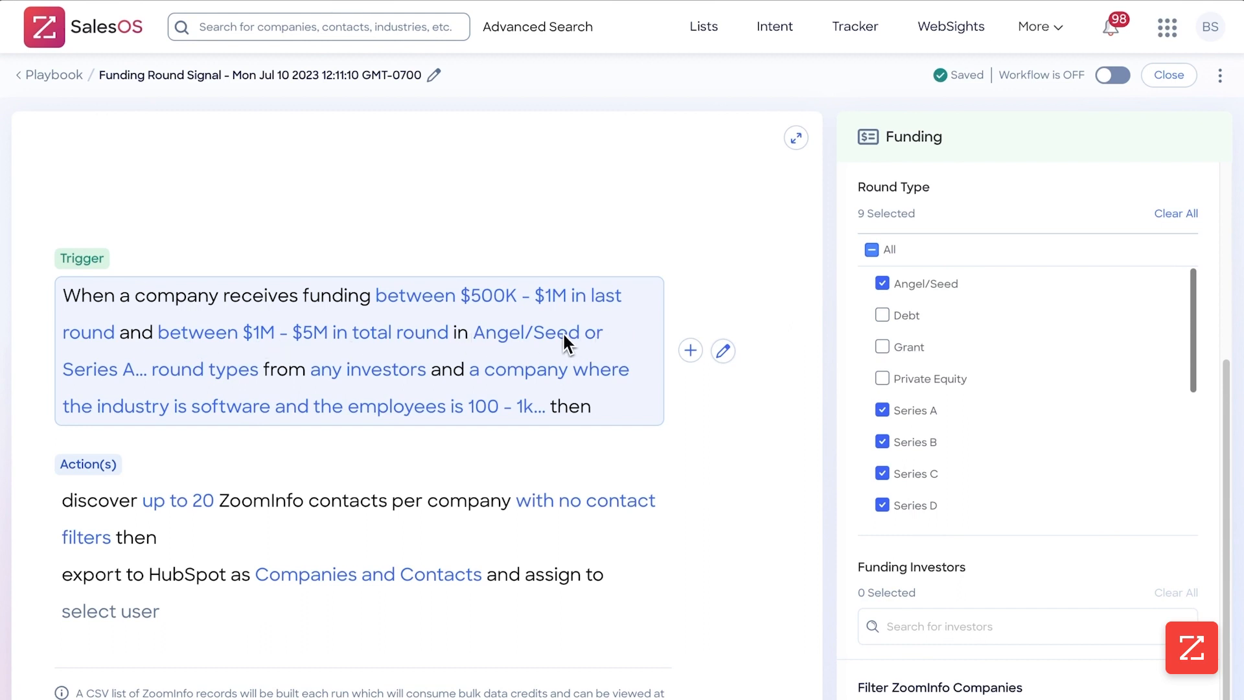
# Step: Set the maximum contacts to discover per company to 5 and open the contact filters
pyautogui.scroll(-3, 954, 414)
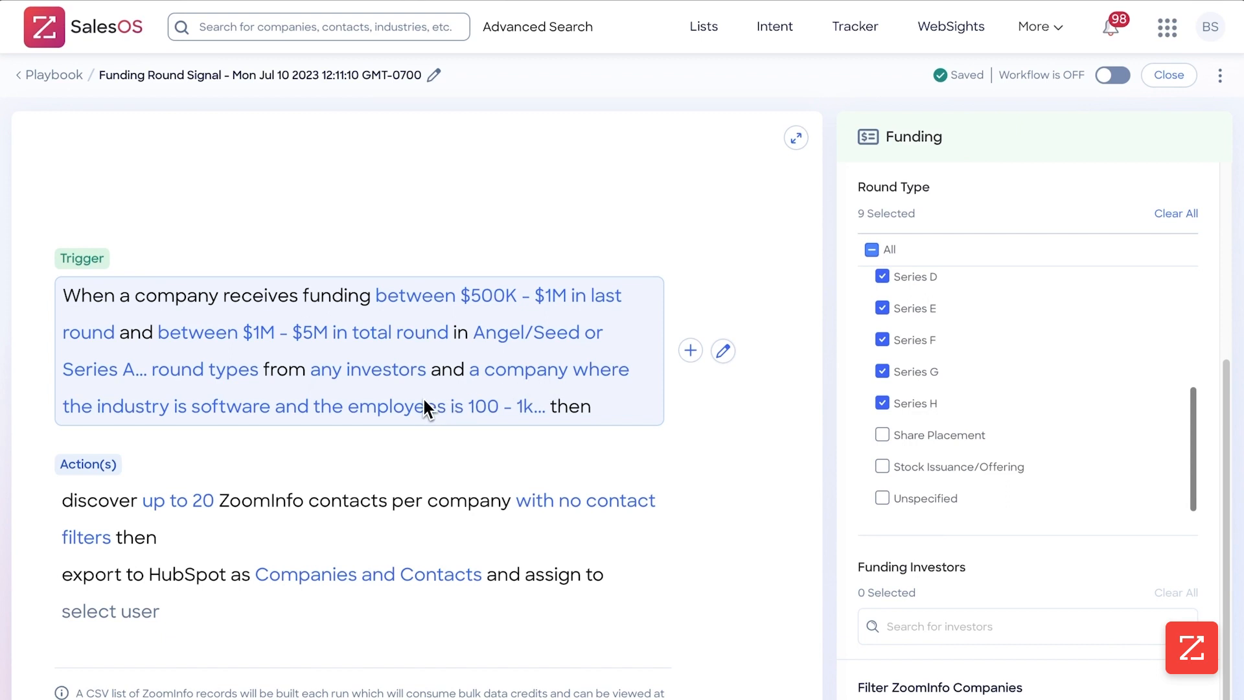
pyautogui.click(193, 515)
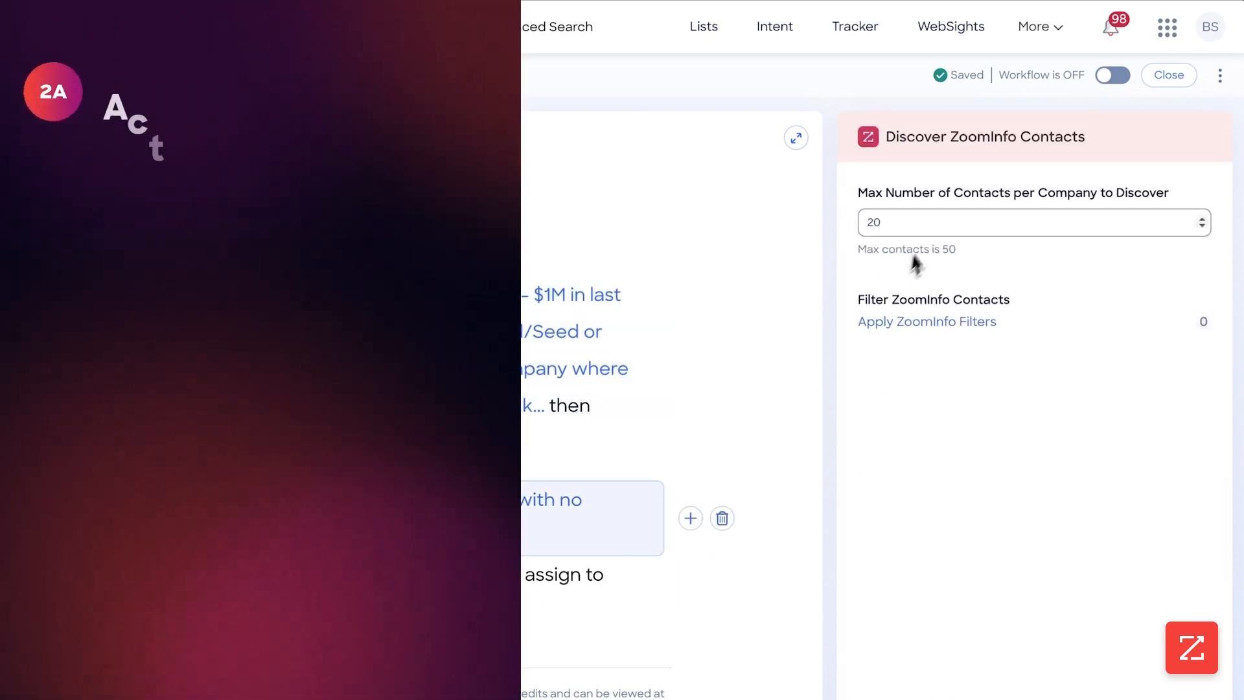
pyautogui.click(916, 219)
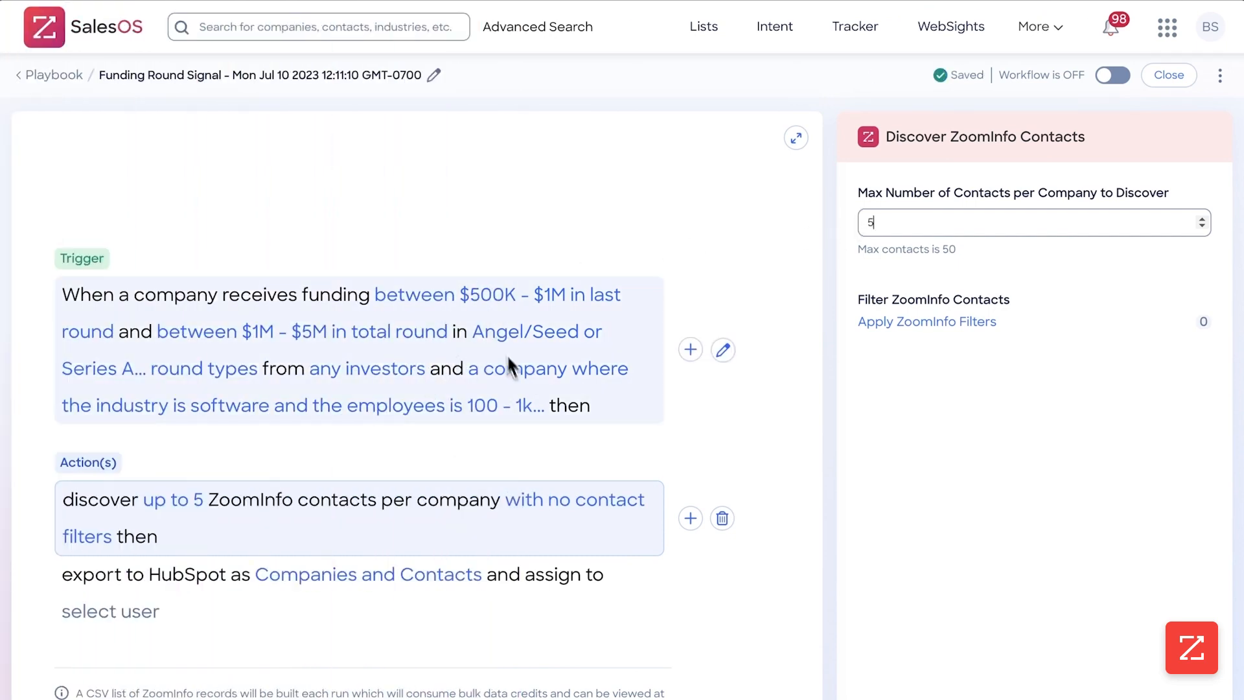
pyautogui.click(945, 327)
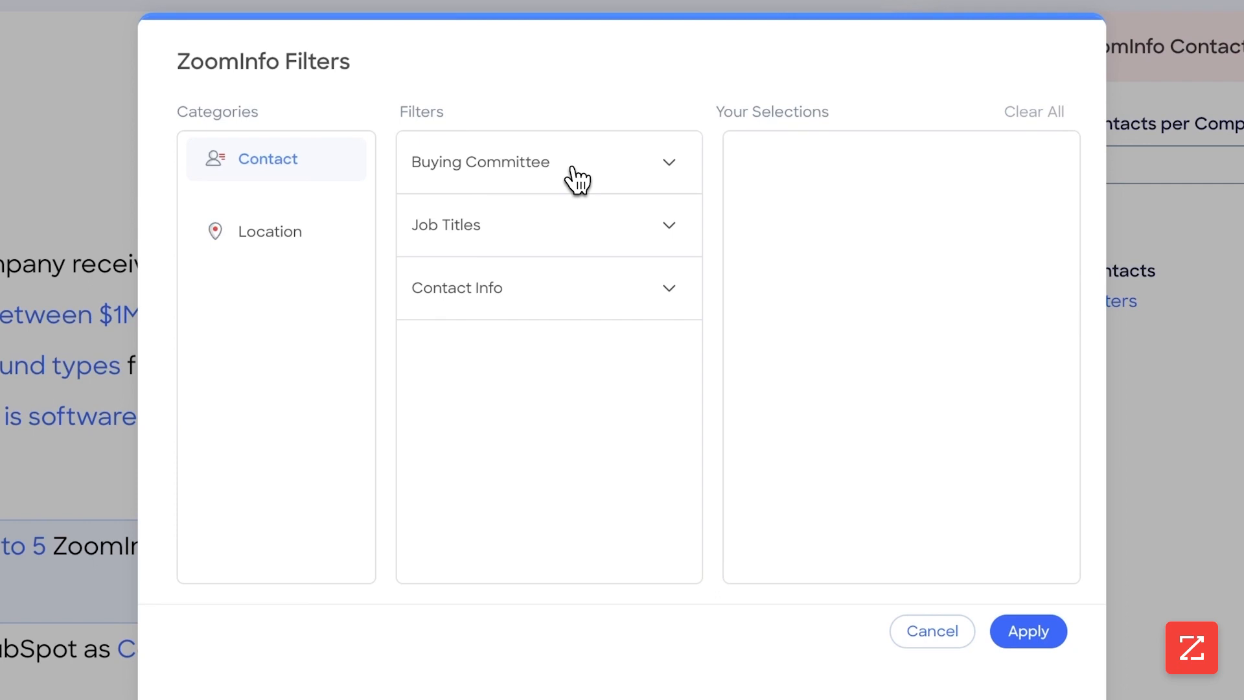
# Step: Filter the ZoomInfo contacts to the C-Level management level
pyautogui.click(576, 180)
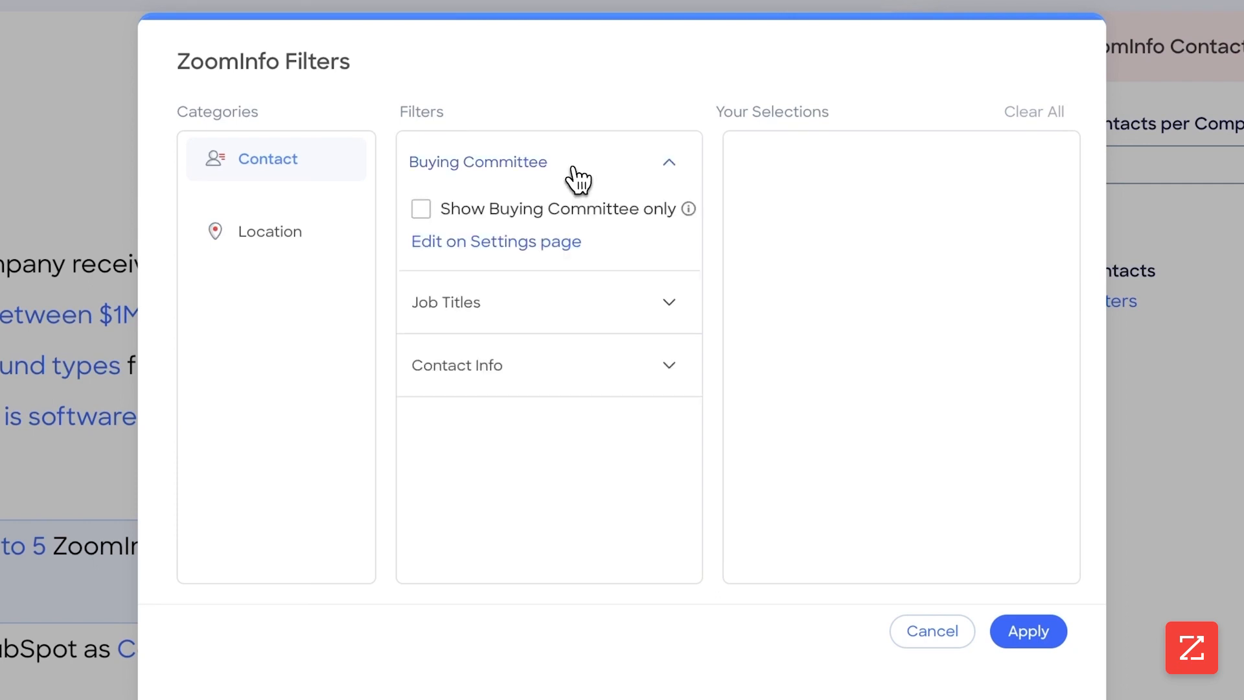
pyautogui.click(604, 301)
pyautogui.scroll(-5, 597, 314)
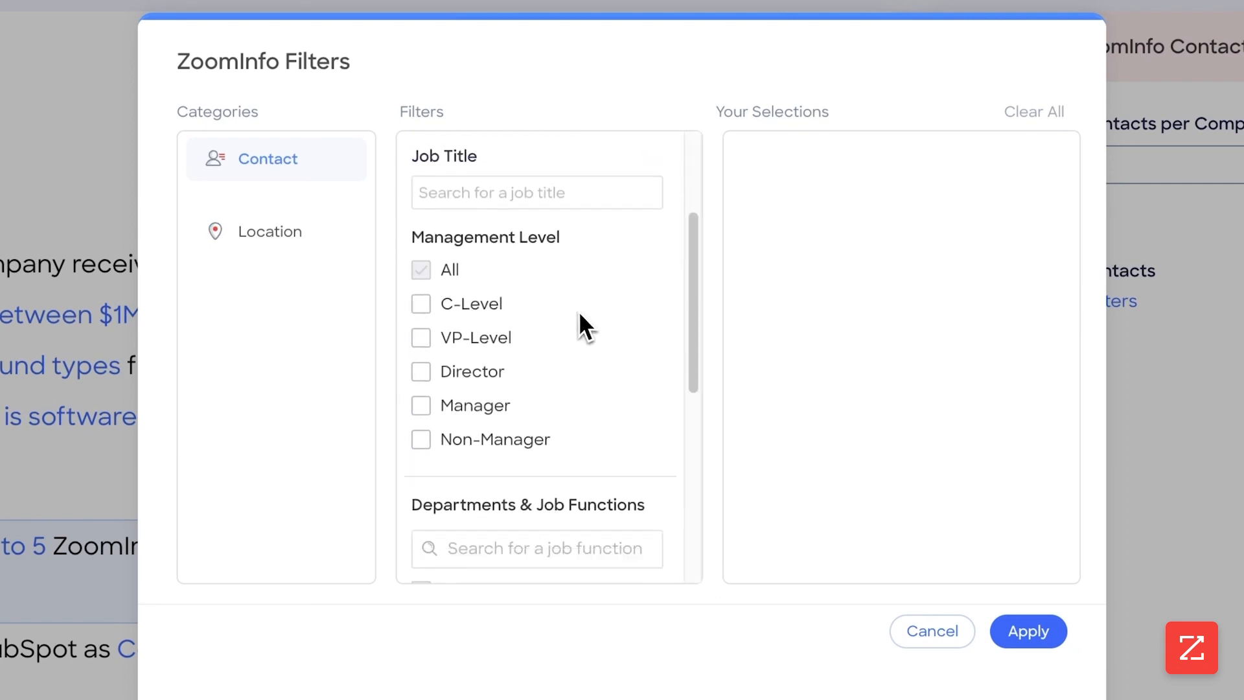
pyautogui.click(423, 166)
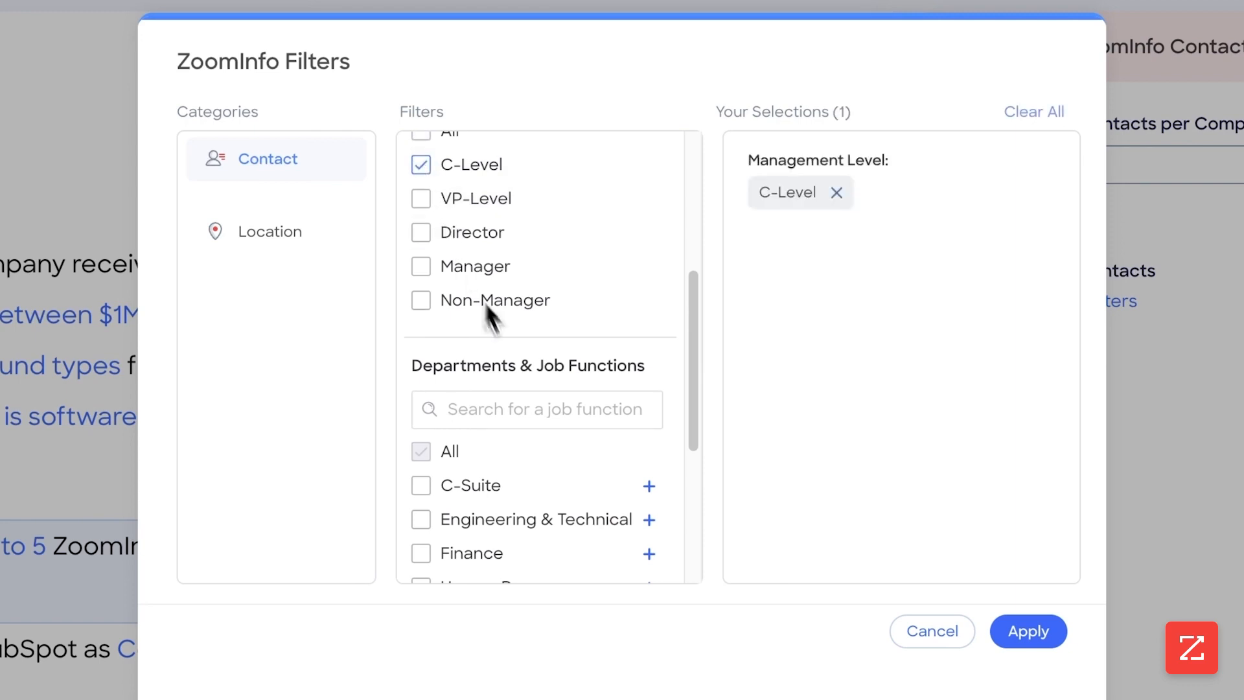
# Step: Select the Executive, Marketing Executive, Sales Executive and Operations Executive job functions under C-Suite
pyautogui.scroll(-3, 551, 363)
pyautogui.click(649, 317)
pyautogui.scroll(-1, 453, 350)
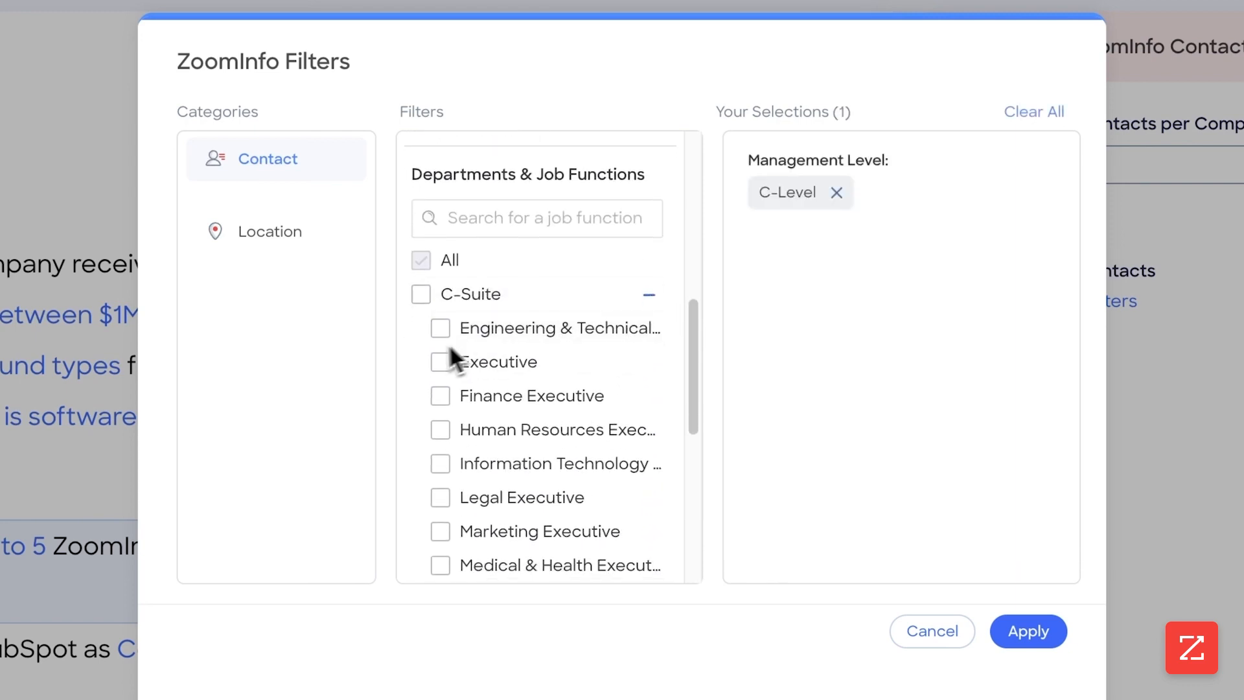
pyautogui.click(441, 361)
pyautogui.scroll(-3, 453, 368)
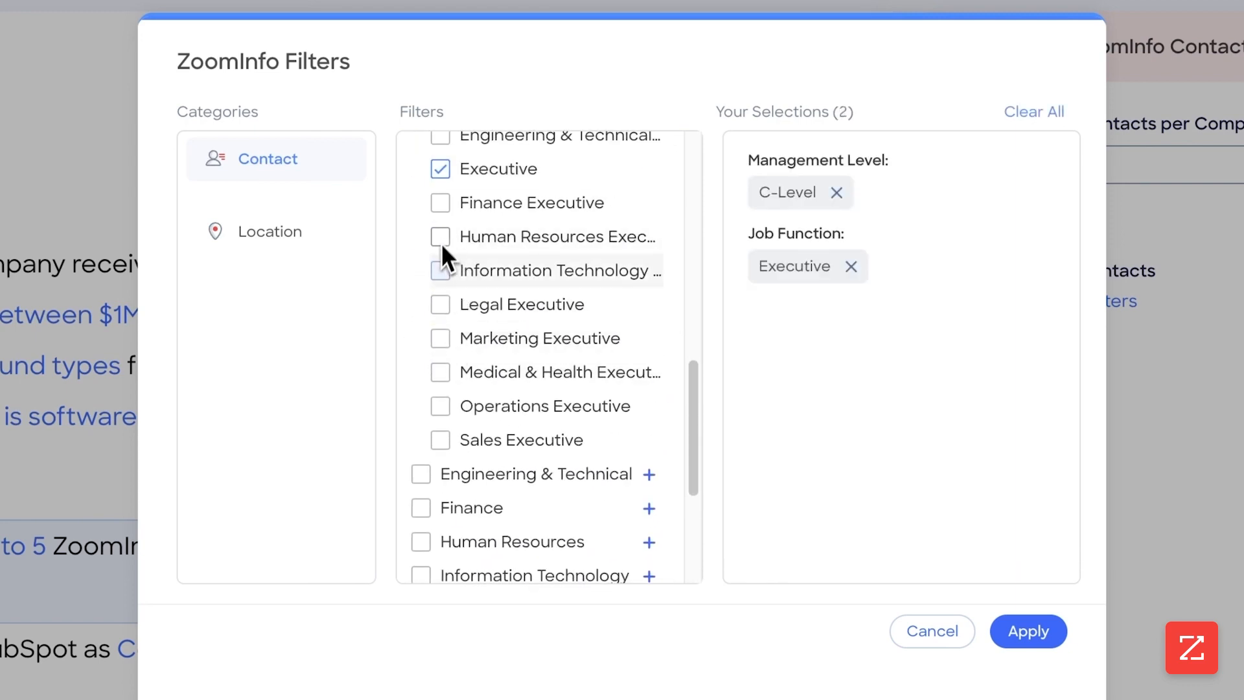
pyautogui.click(438, 338)
pyautogui.click(440, 439)
pyautogui.click(443, 407)
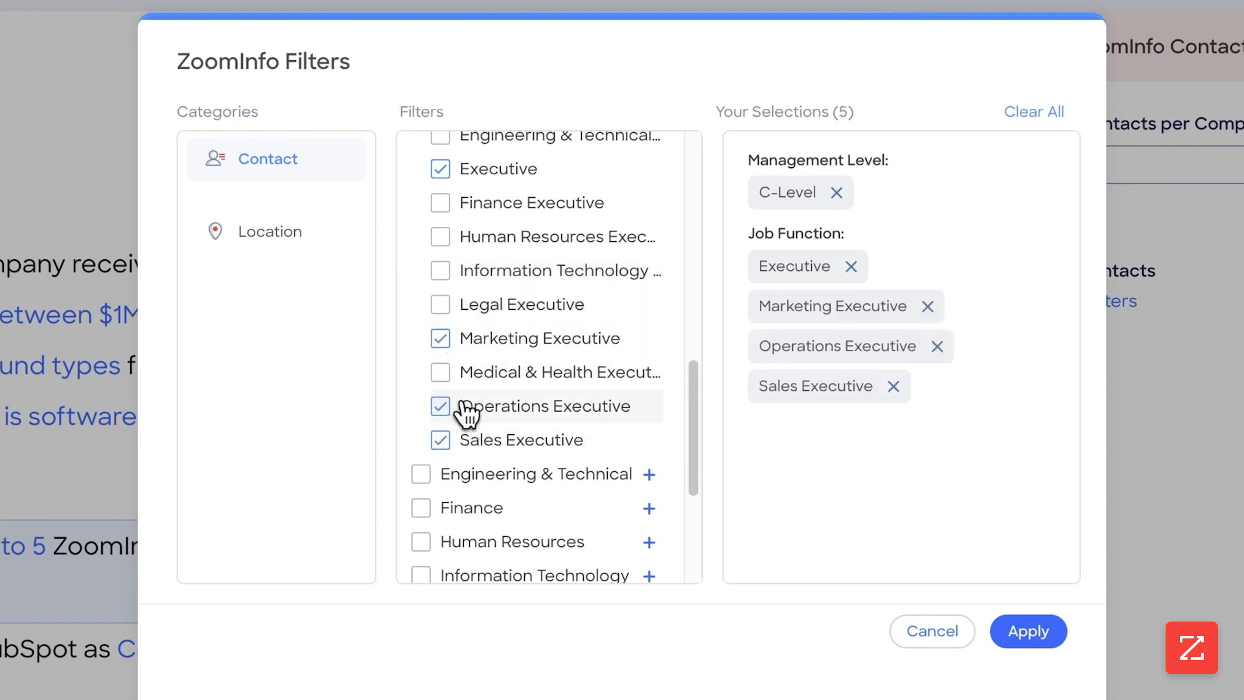
# Step: Set the contact accuracy score range to 95–99
pyautogui.scroll(-4, 473, 402)
pyautogui.click(561, 548)
pyautogui.scroll(-4, 563, 518)
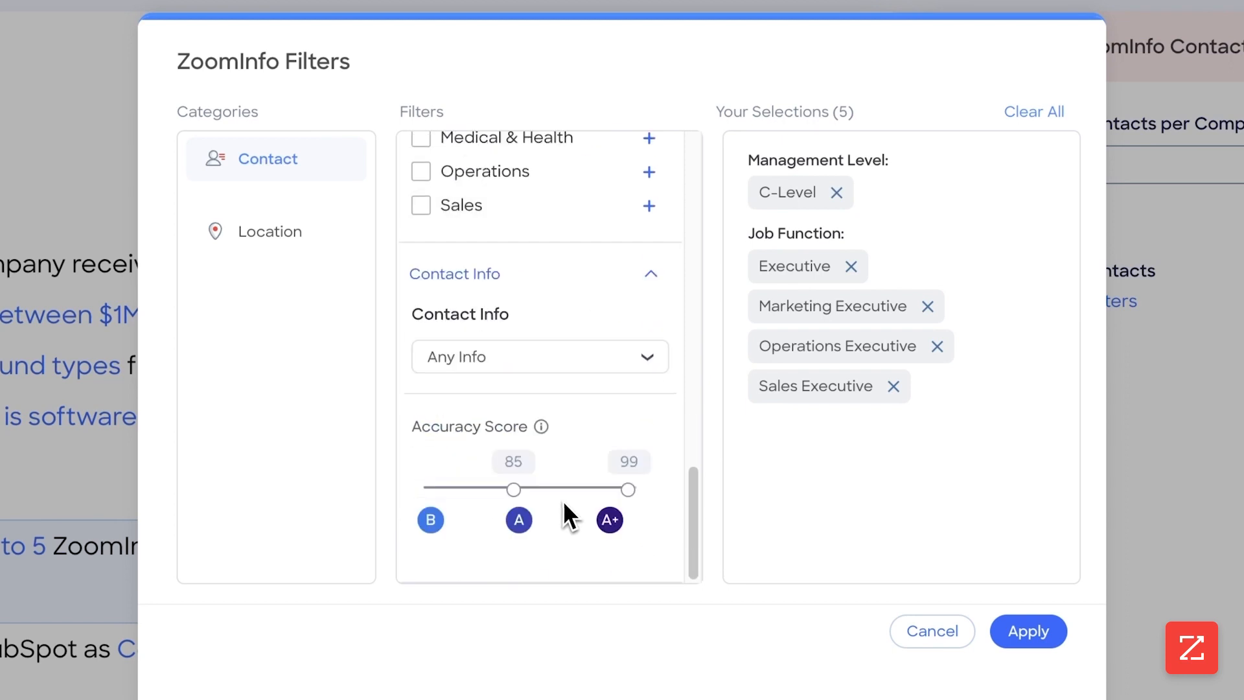
pyautogui.moveTo(520, 472); pyautogui.dragTo(578, 481)
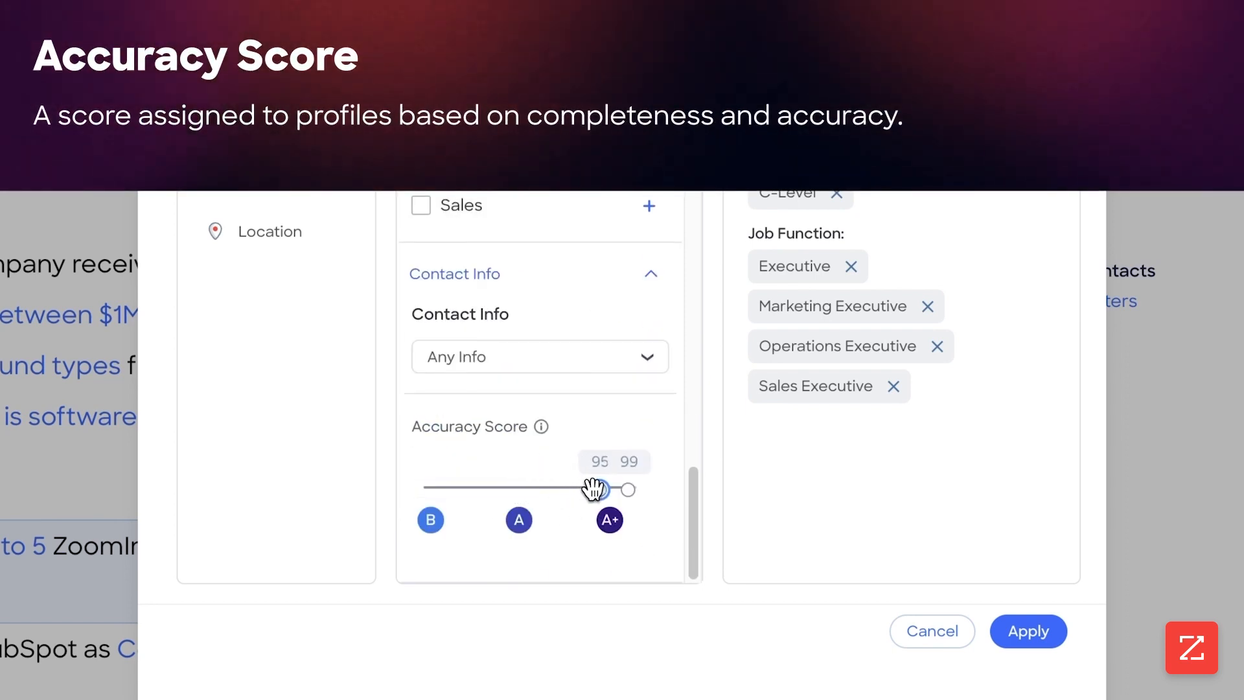
# Step: Require contacts to have all of mobile phone, direct phone and business email
pyautogui.click(609, 358)
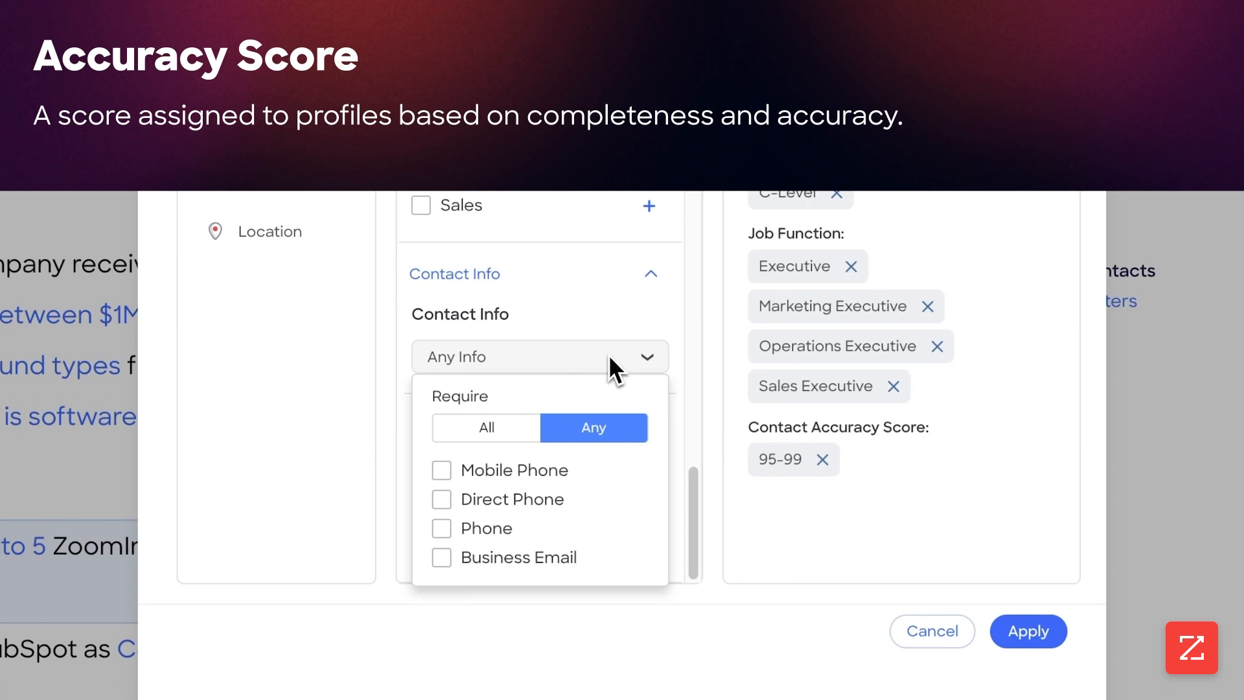
pyautogui.click(486, 433)
pyautogui.click(478, 475)
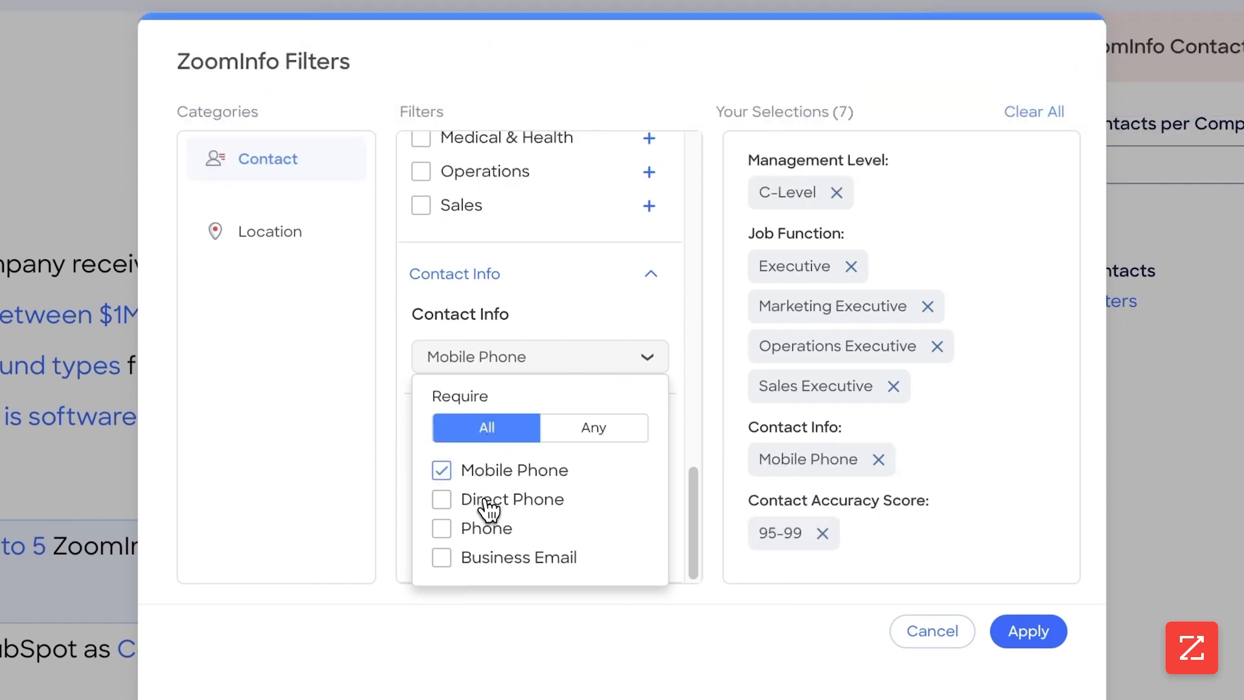
pyautogui.click(489, 506)
pyautogui.click(491, 562)
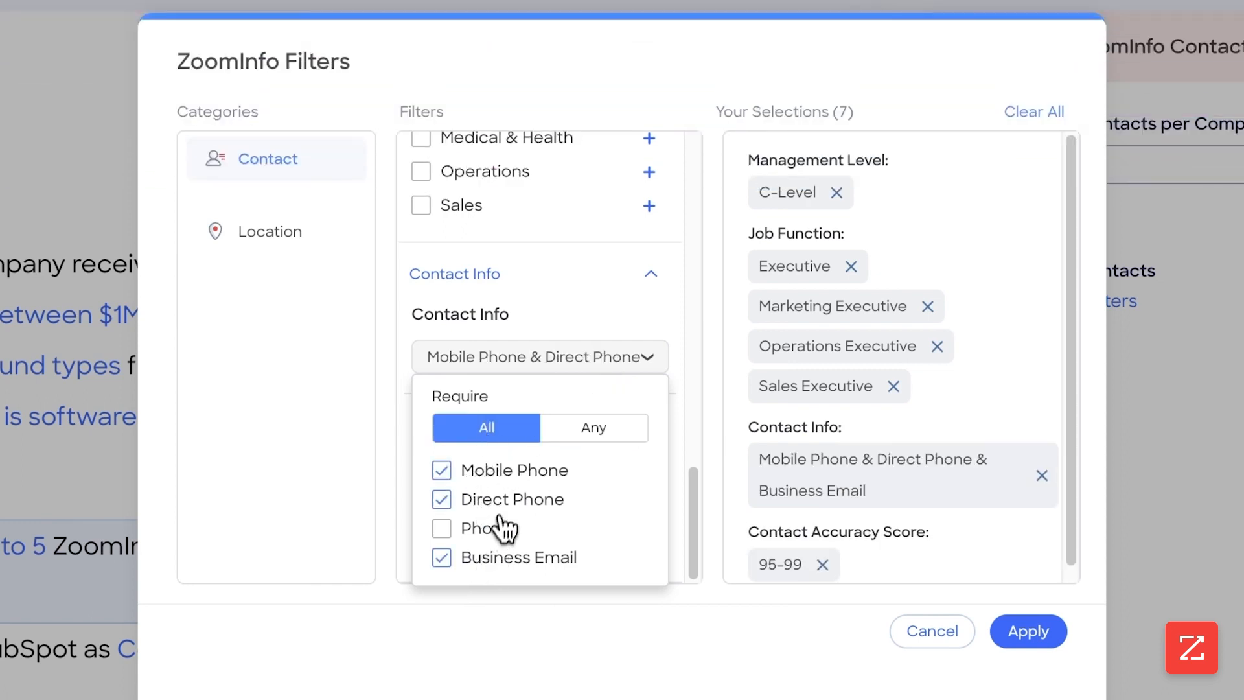
pyautogui.click(580, 433)
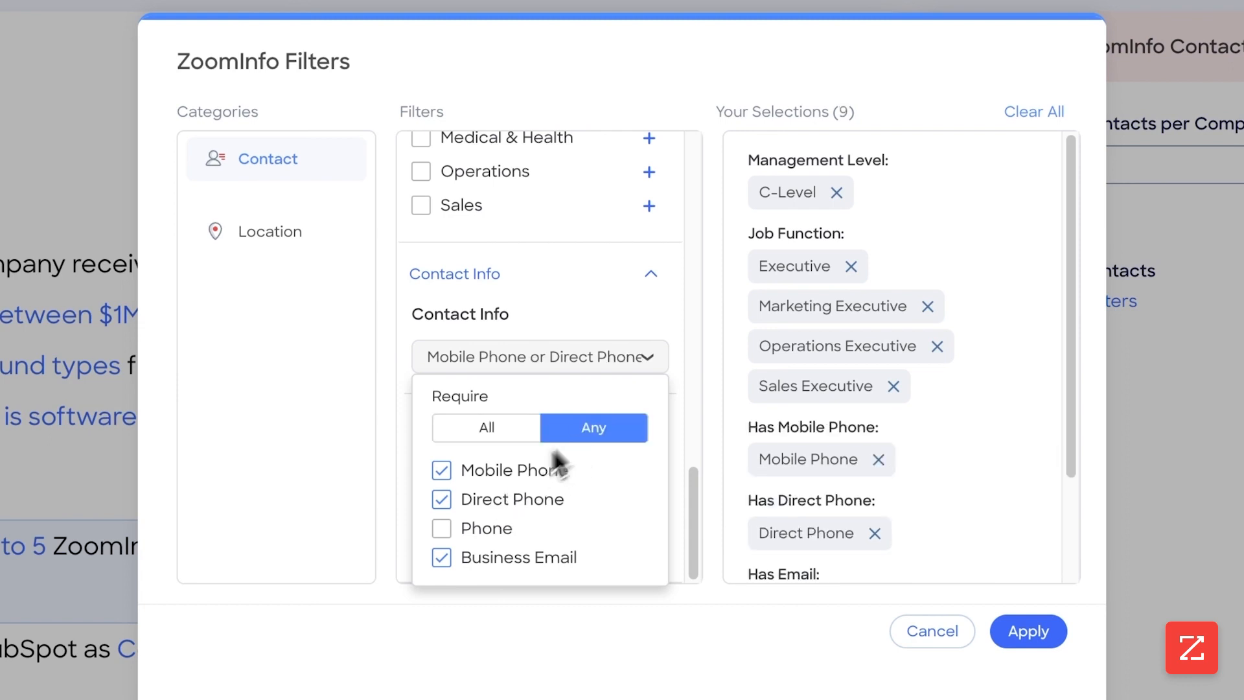
pyautogui.click(519, 431)
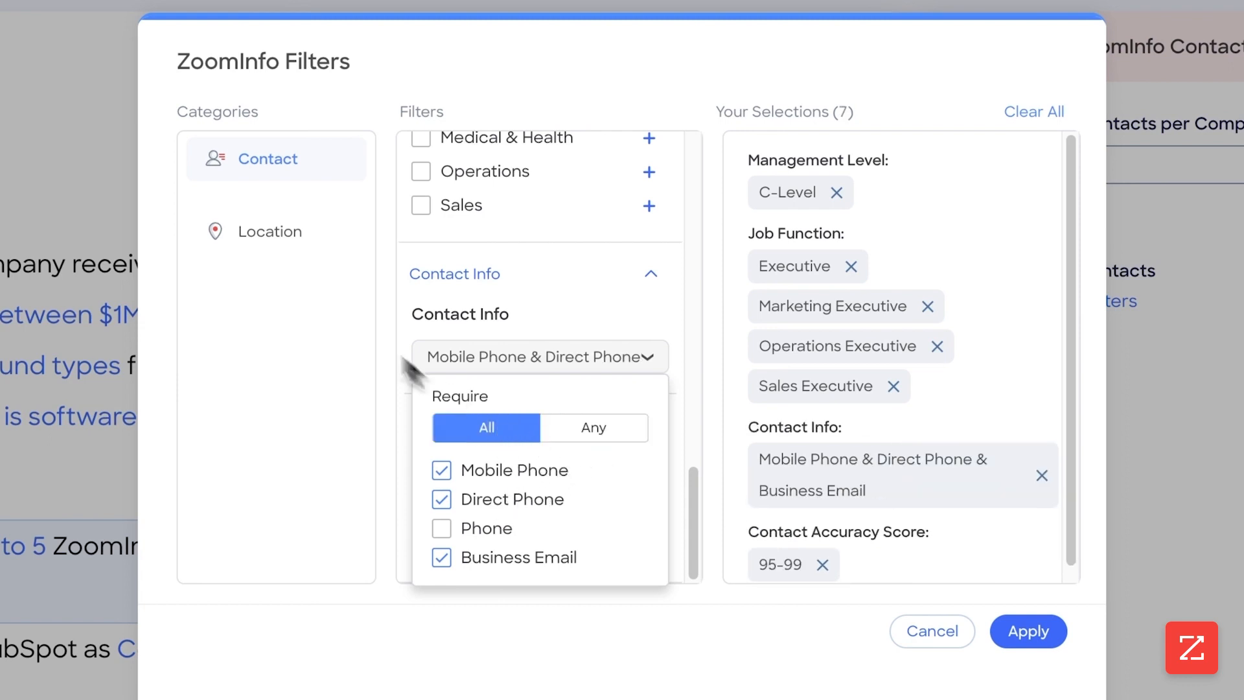
# Step: Add a US - States contact location filter and apply the ZoomInfo filters
pyautogui.click(275, 237)
pyautogui.click(421, 172)
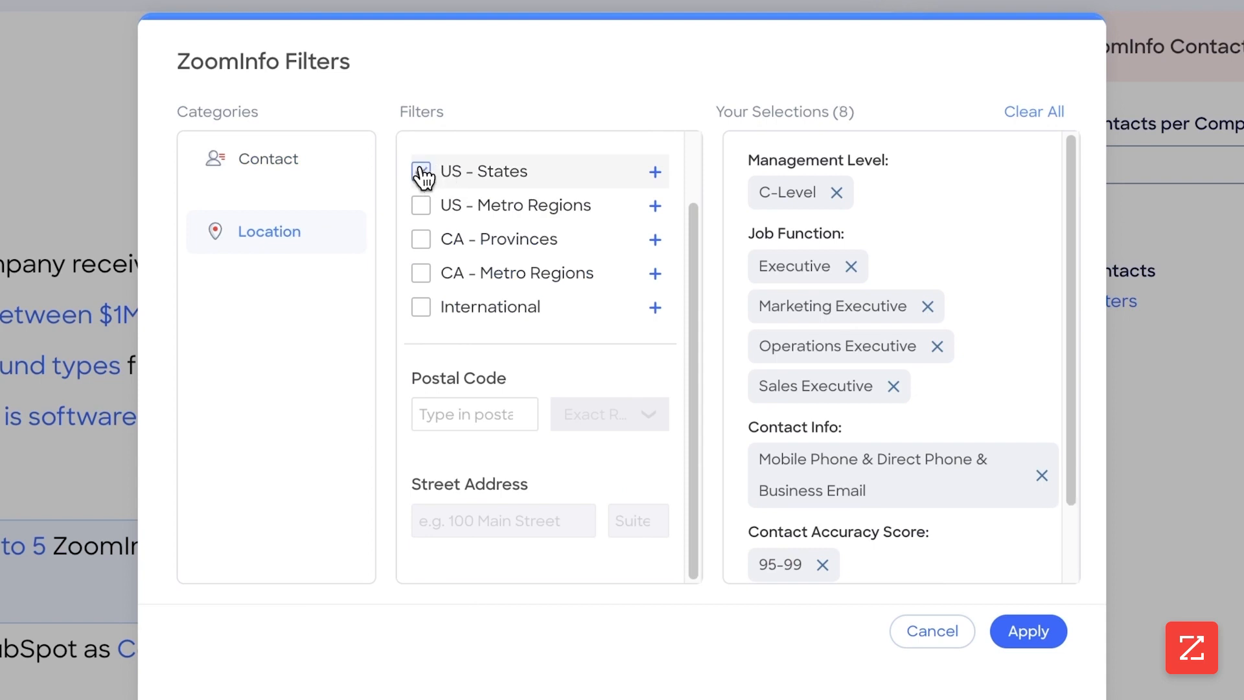
pyautogui.click(1029, 632)
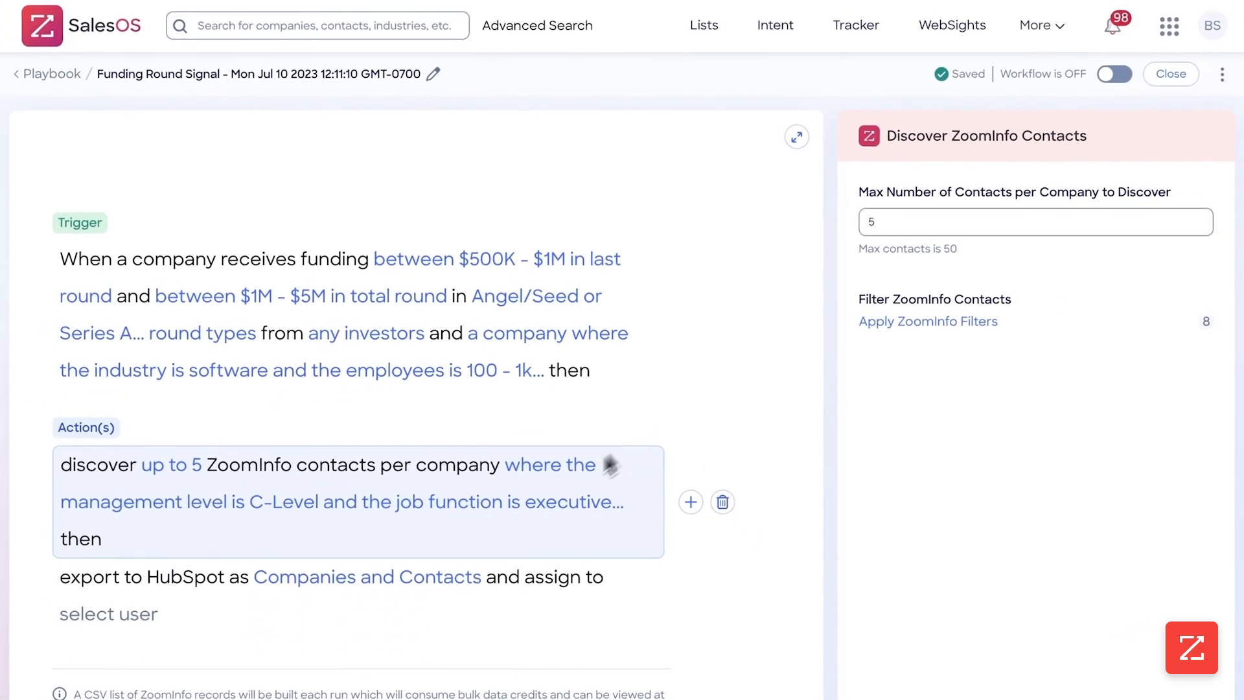
# Step: Assign the HubSpot export to the BowTied Systems user
pyautogui.click(377, 585)
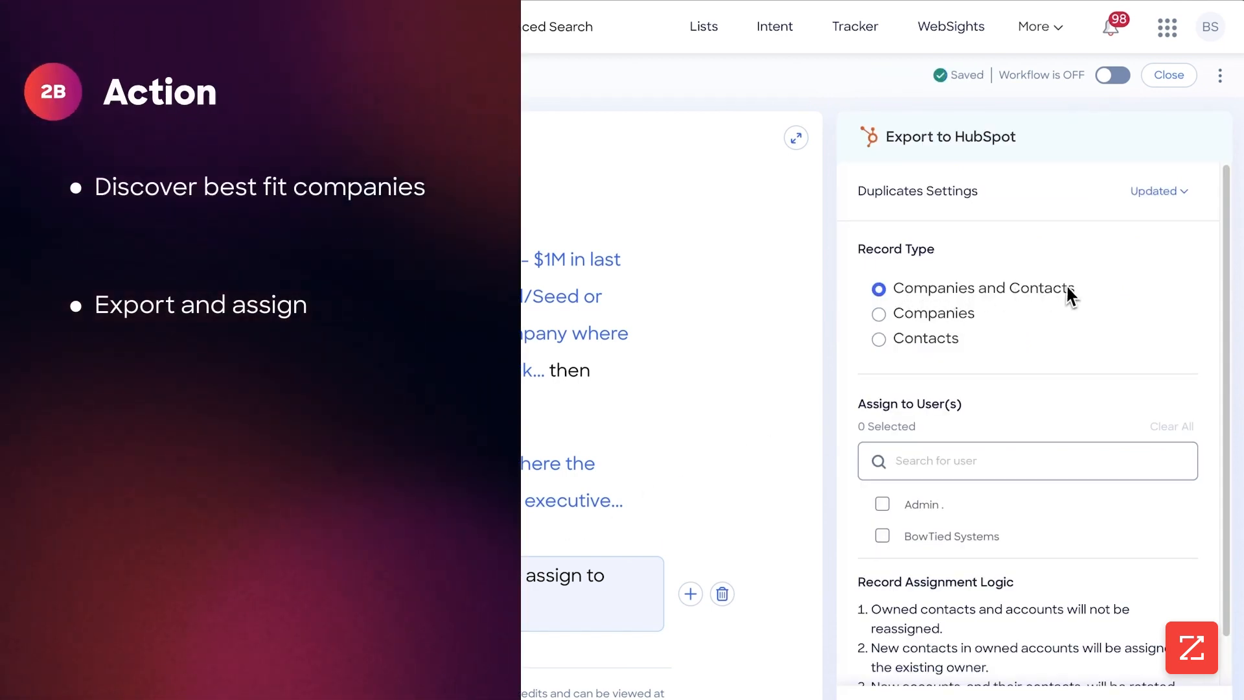
pyautogui.scroll(-1, 988, 272)
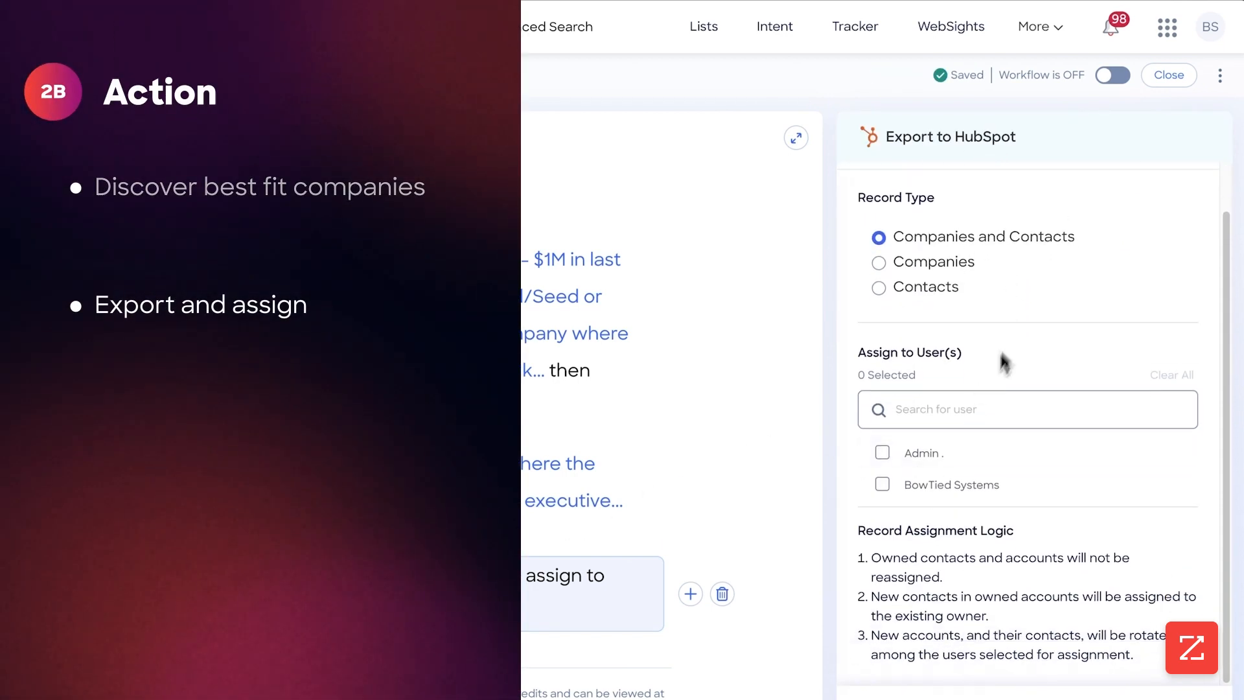
pyautogui.click(886, 485)
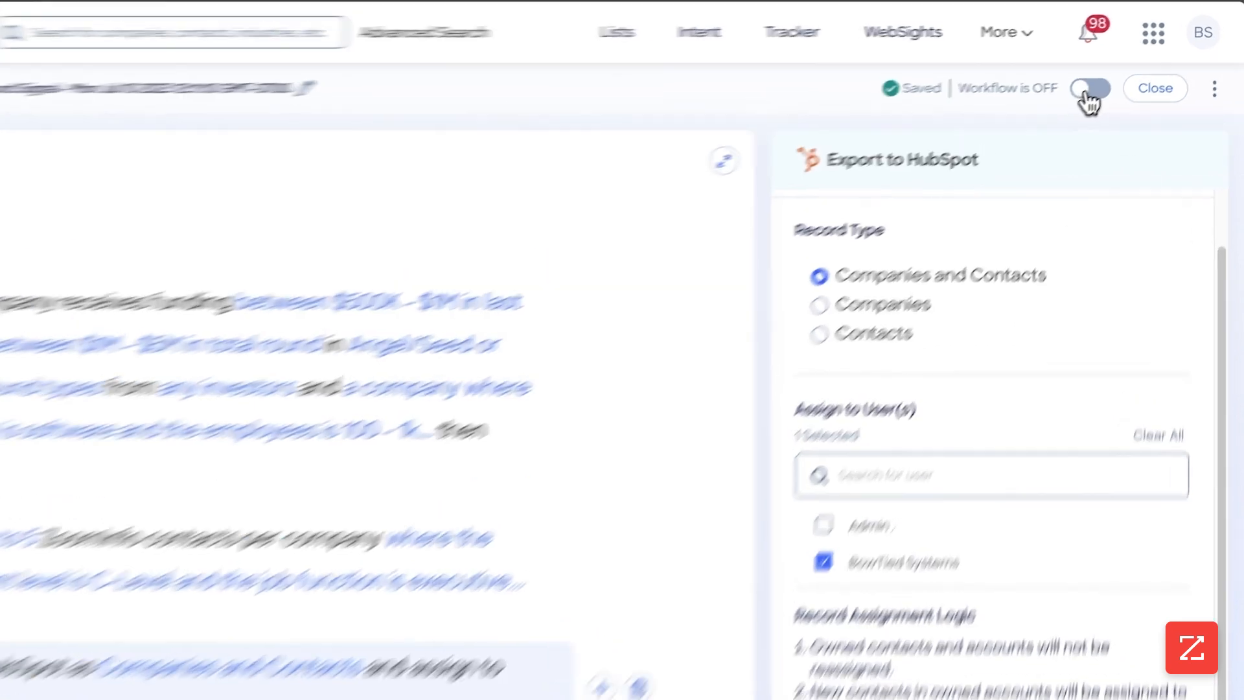
# Step: Turn the workflow on and close the editor
pyautogui.click(1105, 78)
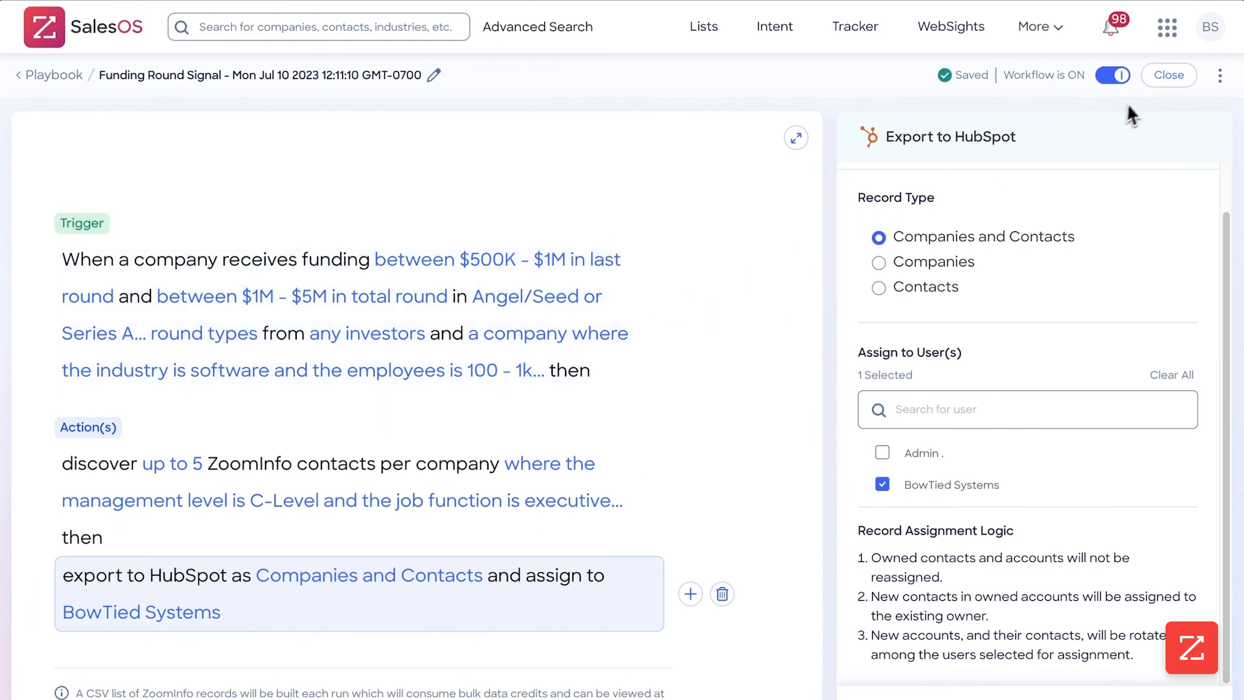
pyautogui.click(1168, 75)
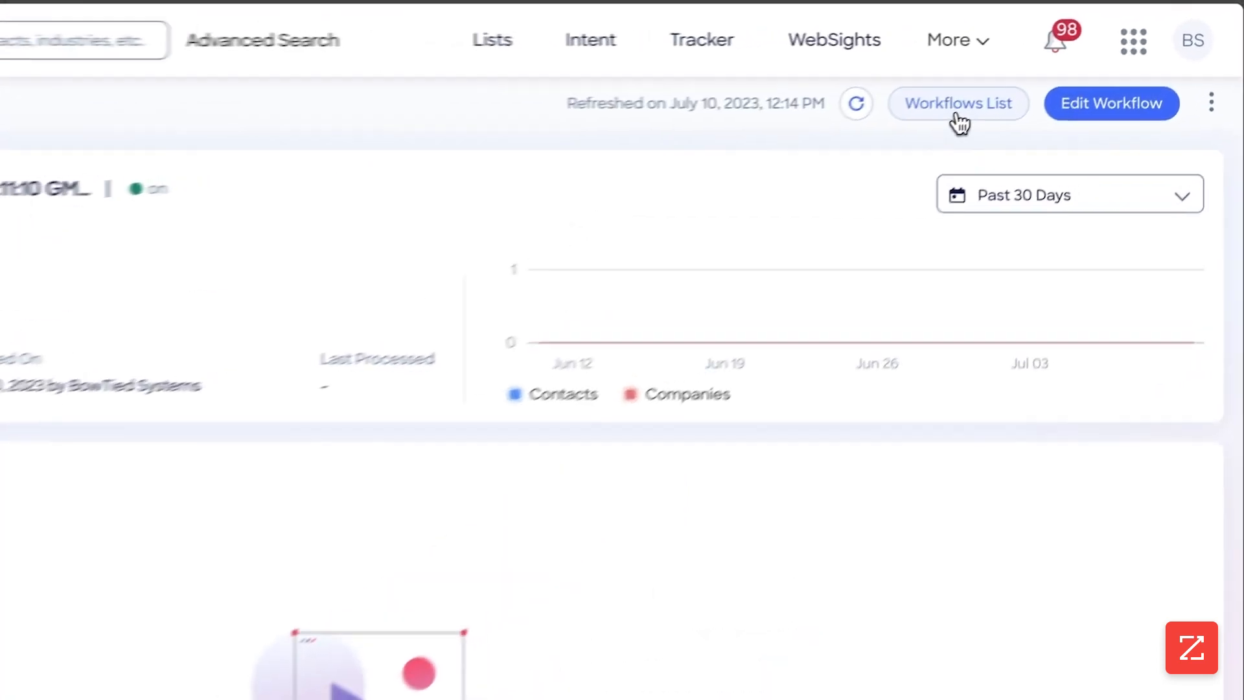
# Step: Go to the workflows list and open the active Funding Round Signal workflow's overview
pyautogui.click(1040, 79)
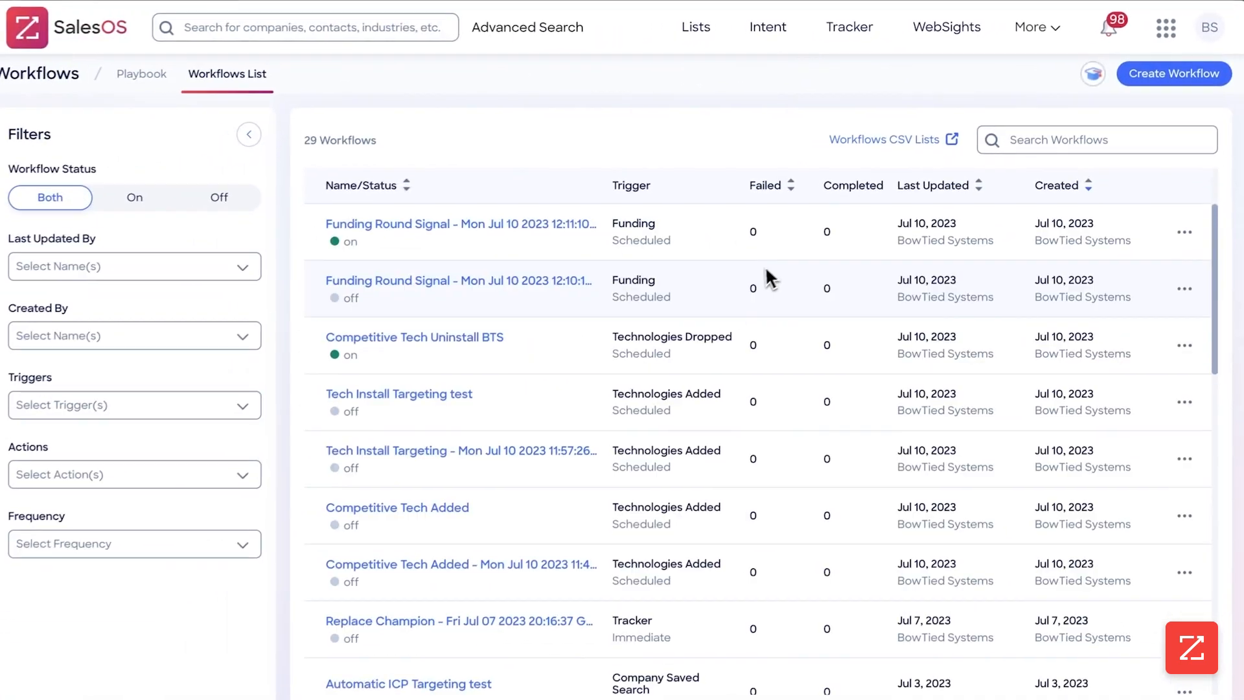
pyautogui.scroll(-10, 767, 277)
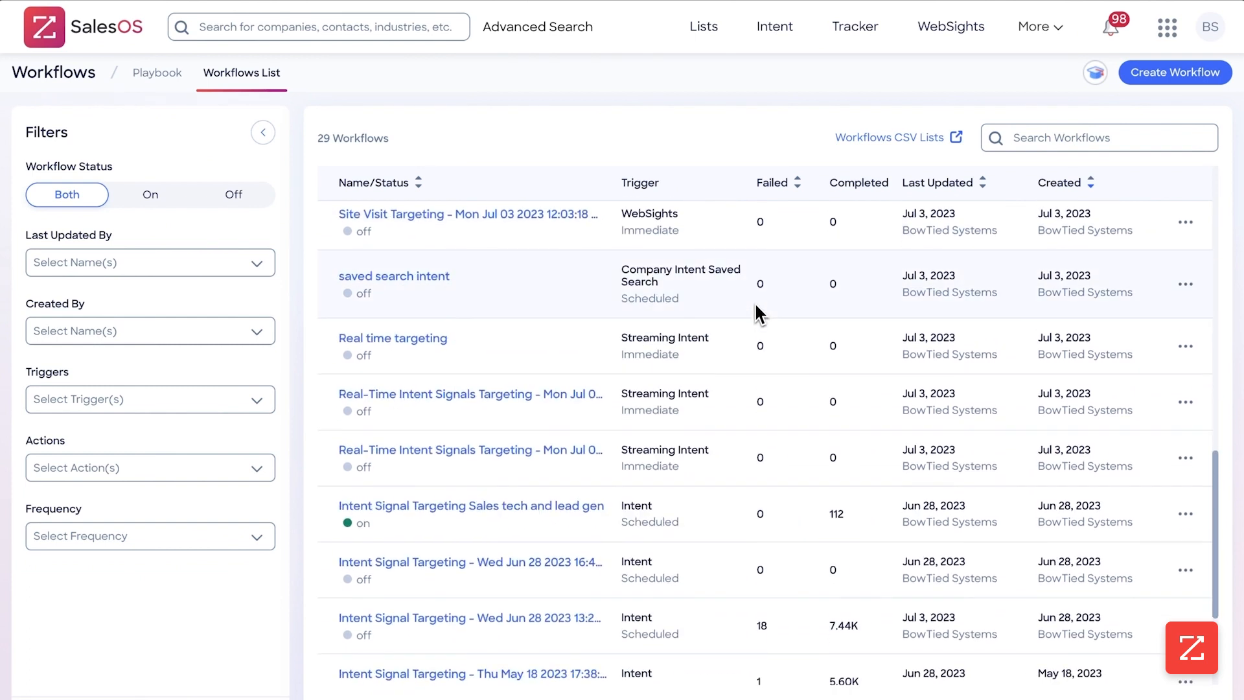
pyautogui.scroll(-3, 759, 310)
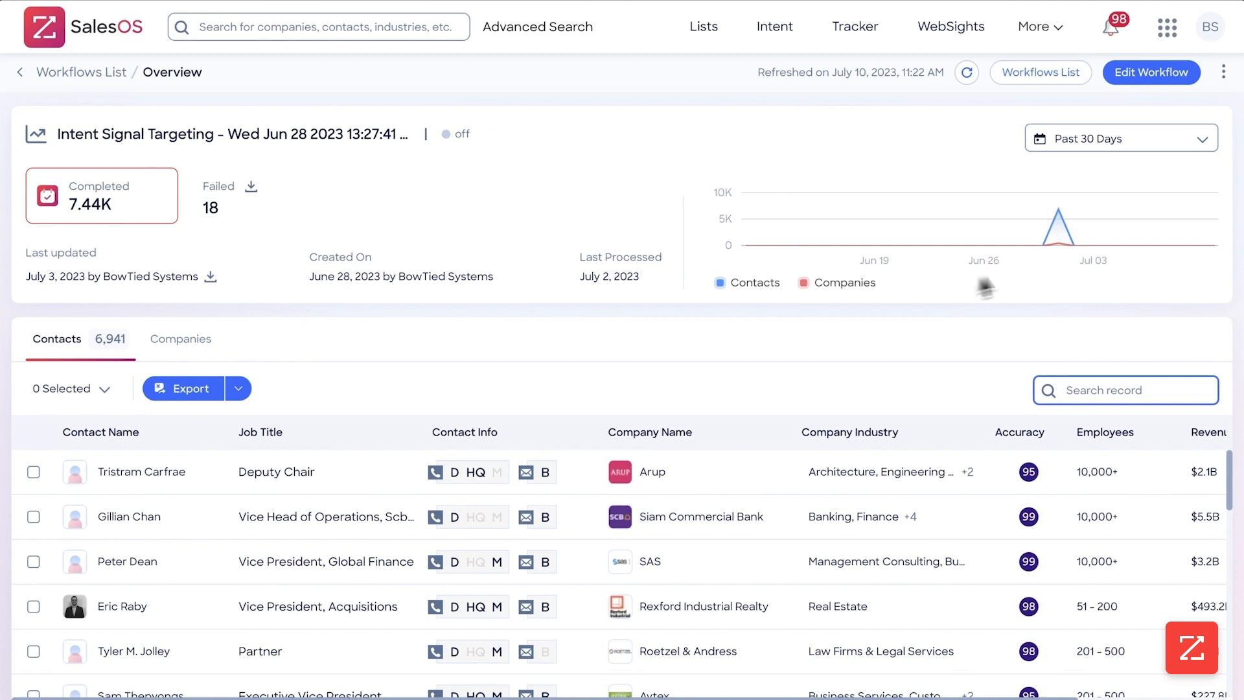
pyautogui.moveTo(1060, 251)
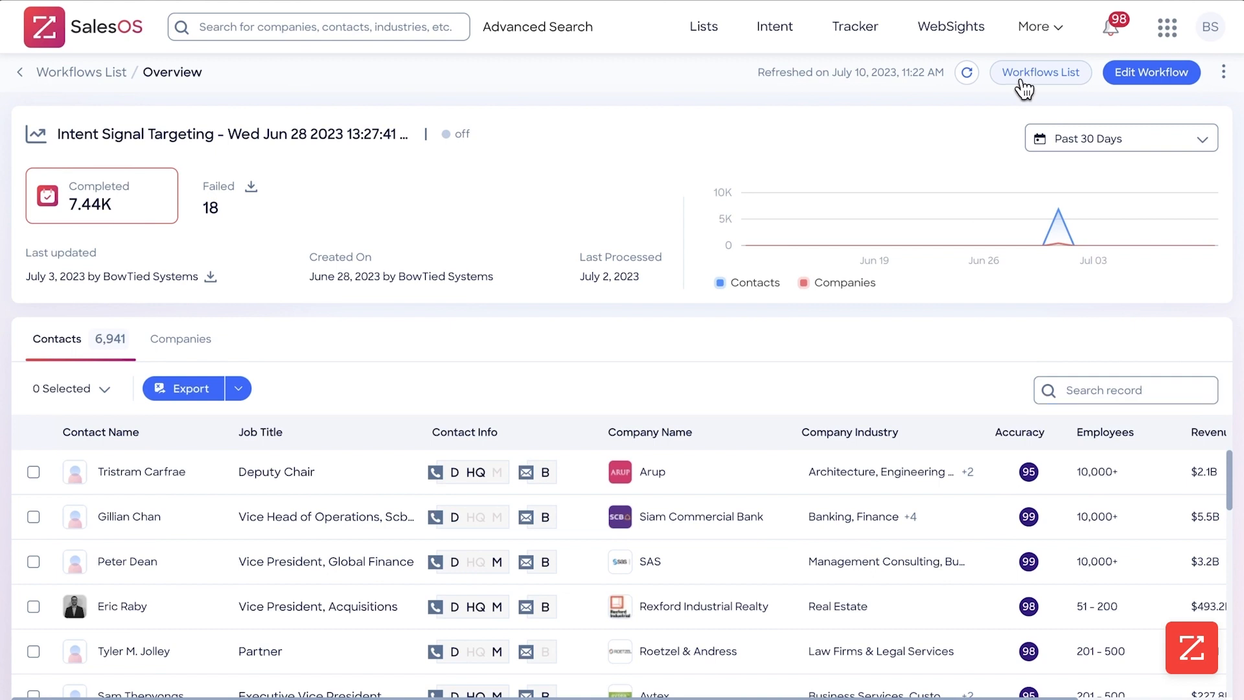
pyautogui.click(1025, 83)
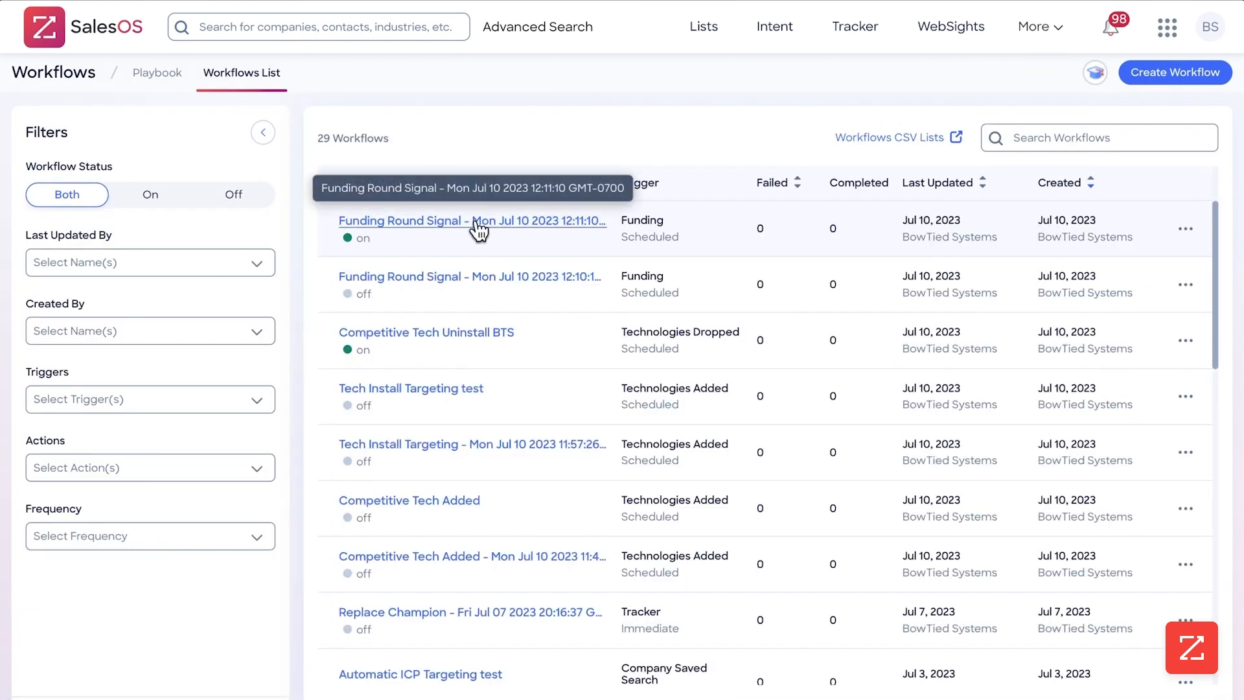
pyautogui.click(476, 229)
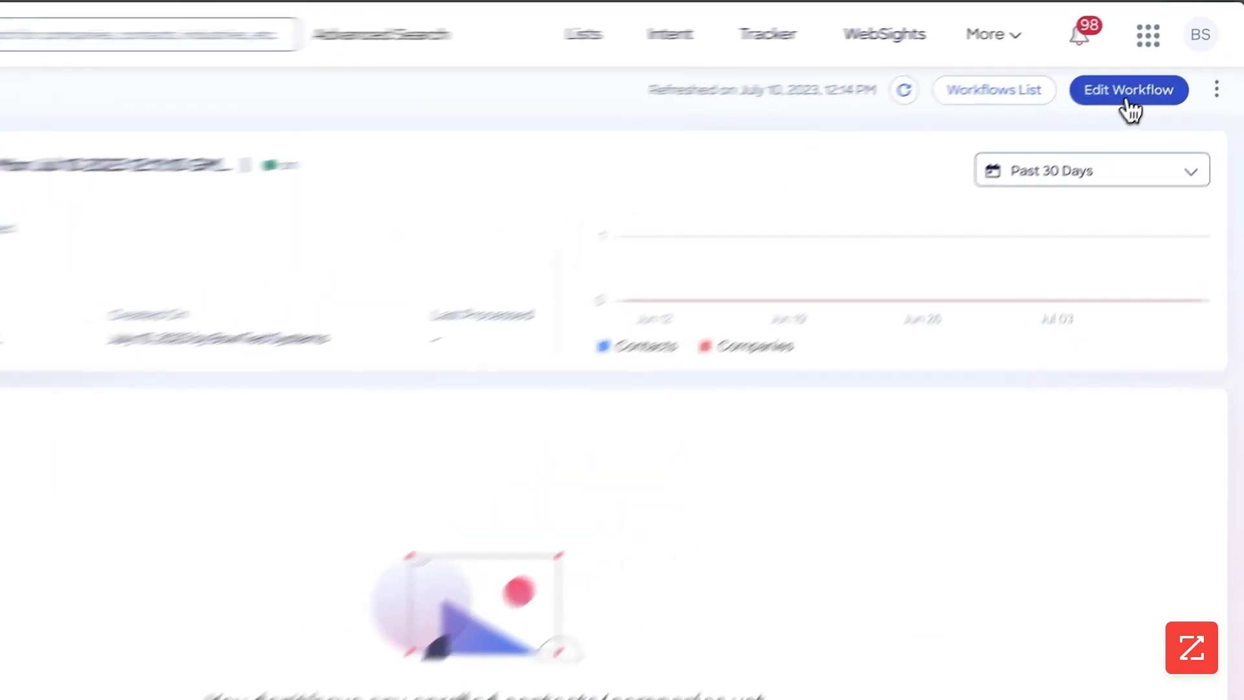
# Step: Edit the workflow and rename it to Funding Round Signal
pyautogui.click(1127, 97)
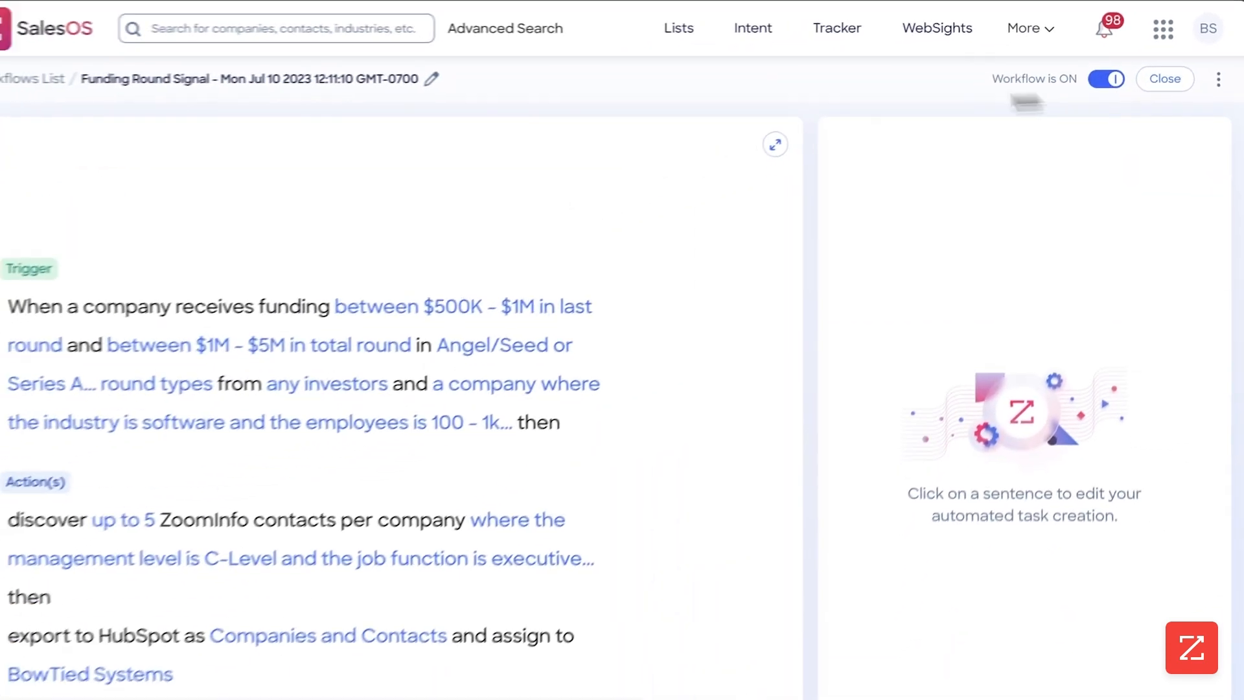
pyautogui.click(463, 75)
pyautogui.moveTo(601, 77); pyautogui.dragTo(323, 76)
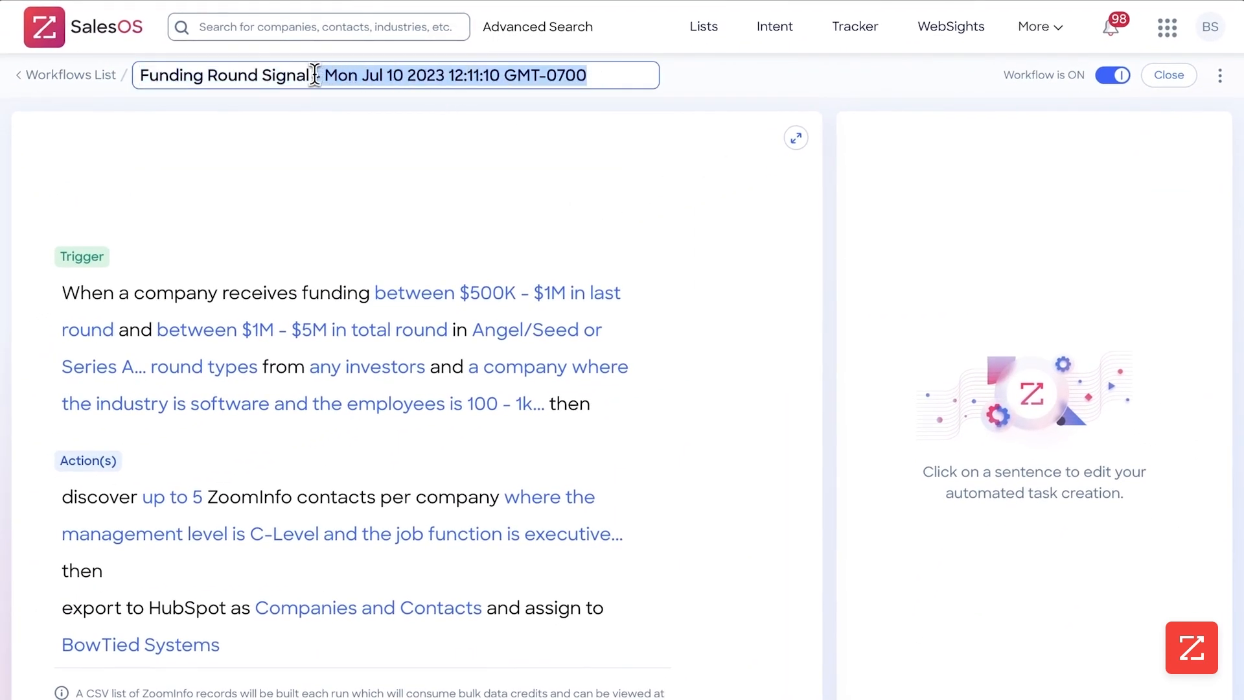
pyautogui.press('BackSpace')
pyautogui.click(370, 170)
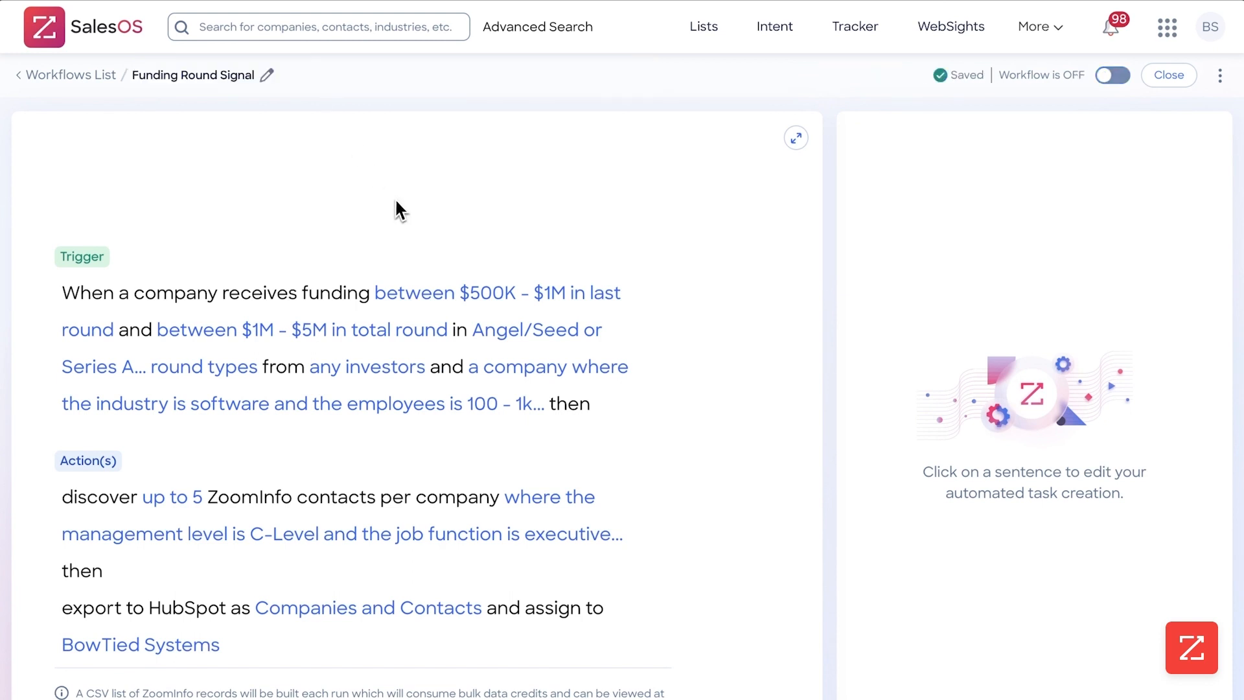
# Step: Review the funding trigger's enrolled-companies limit and switch the workflow back on
pyautogui.click(453, 293)
pyautogui.click(1169, 194)
pyautogui.click(1169, 196)
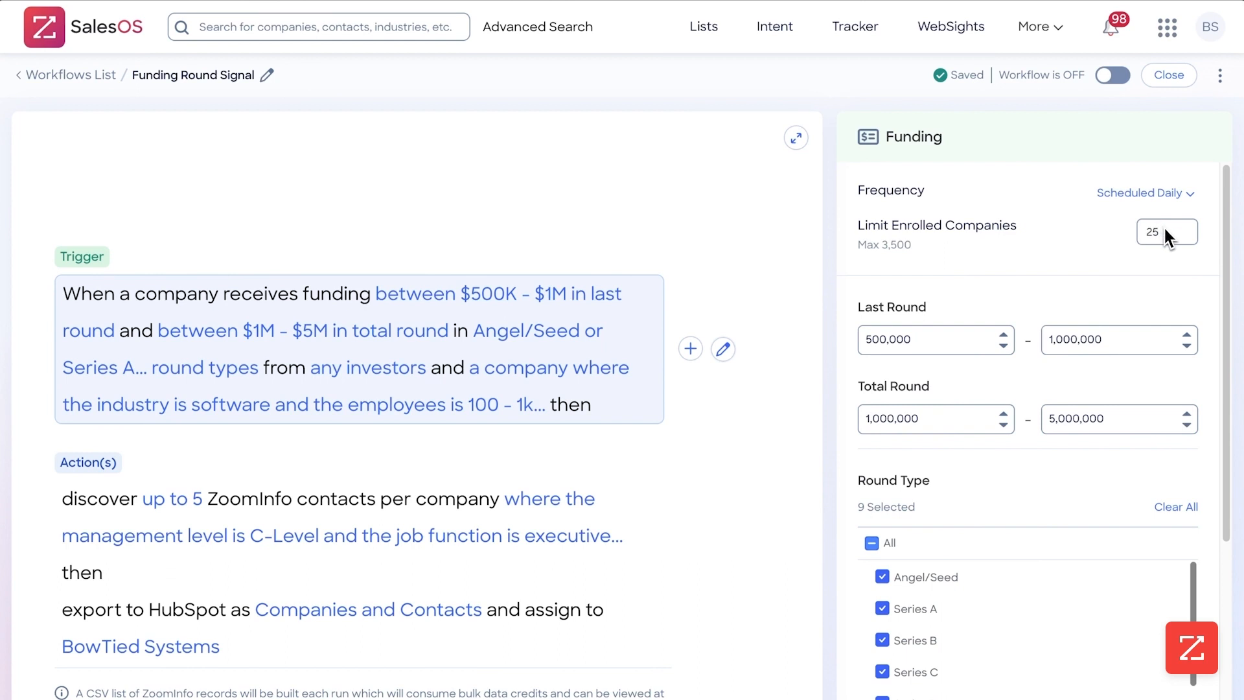
pyautogui.click(1112, 78)
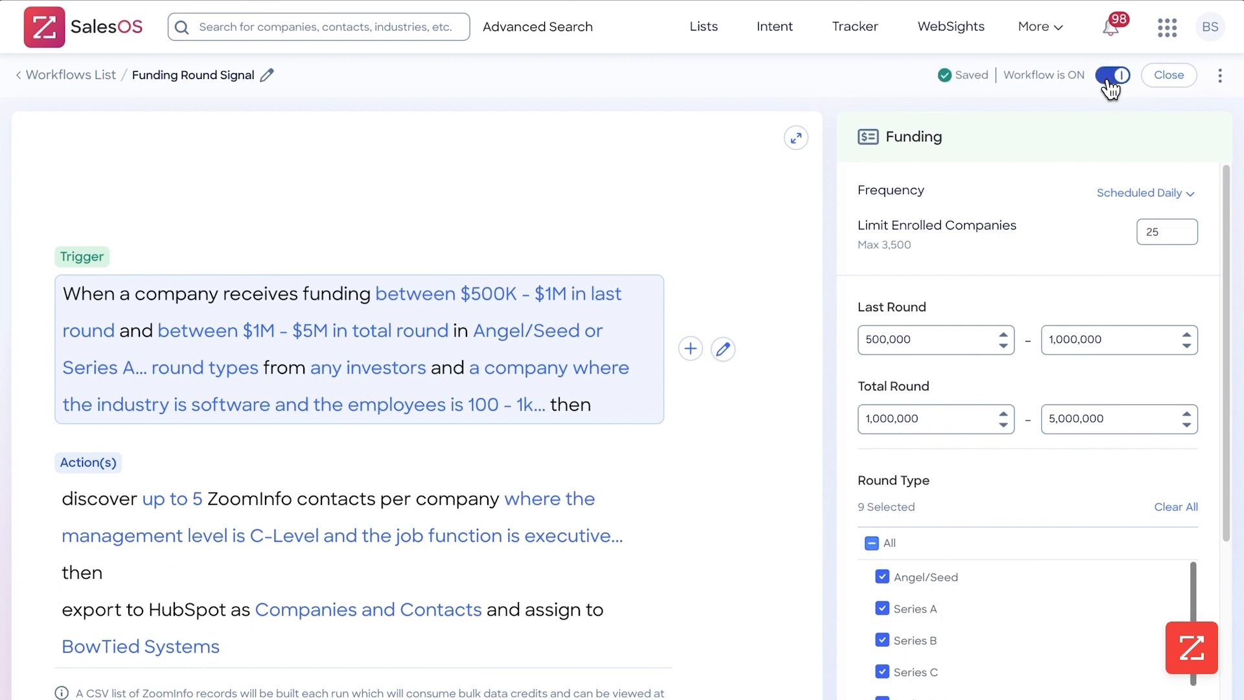